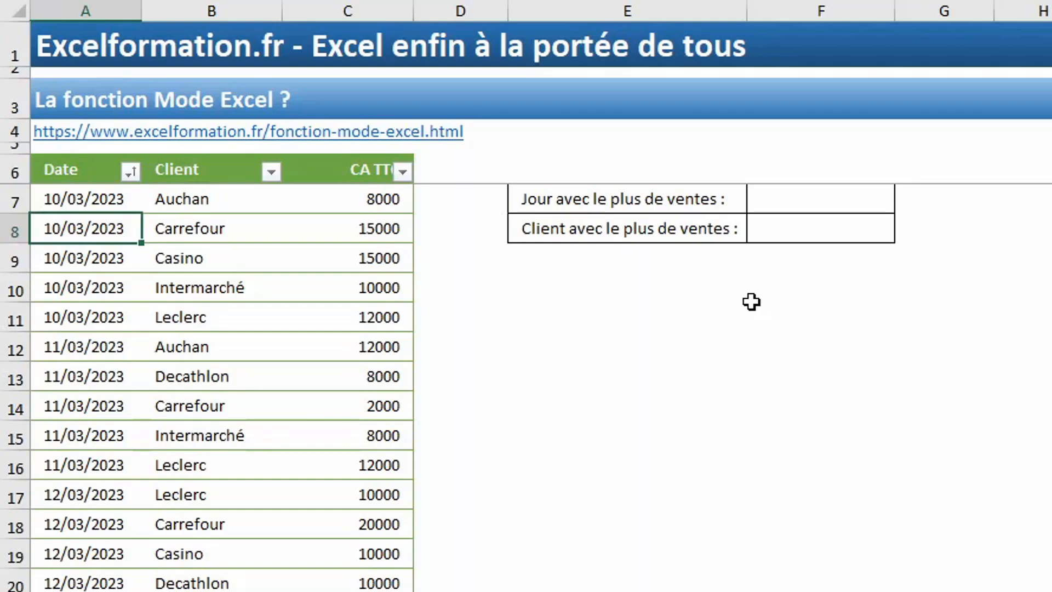
Enter =MODE(TableauVentes[Date]) in F7 to find the day with the most sales.
scroll(561, 387, down, 3)
scroll(561, 388, up, 3)
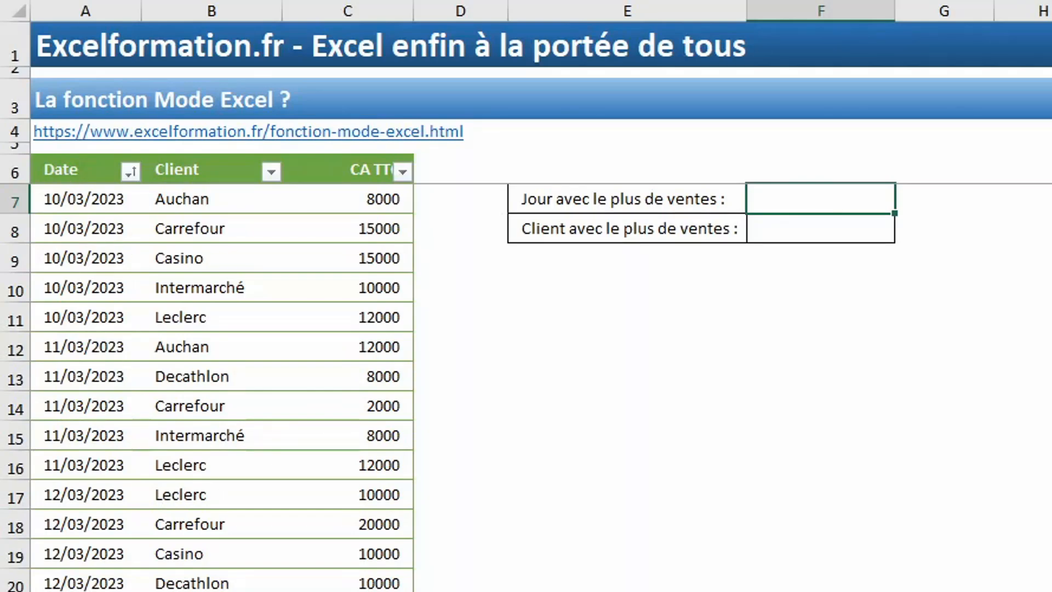
text(=mode()
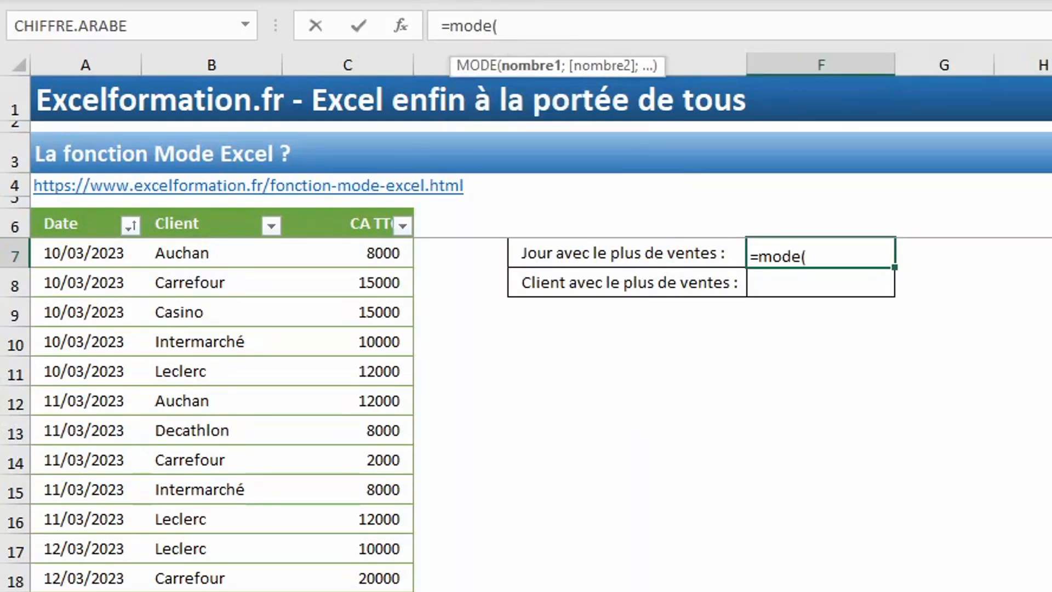
click(78, 210)
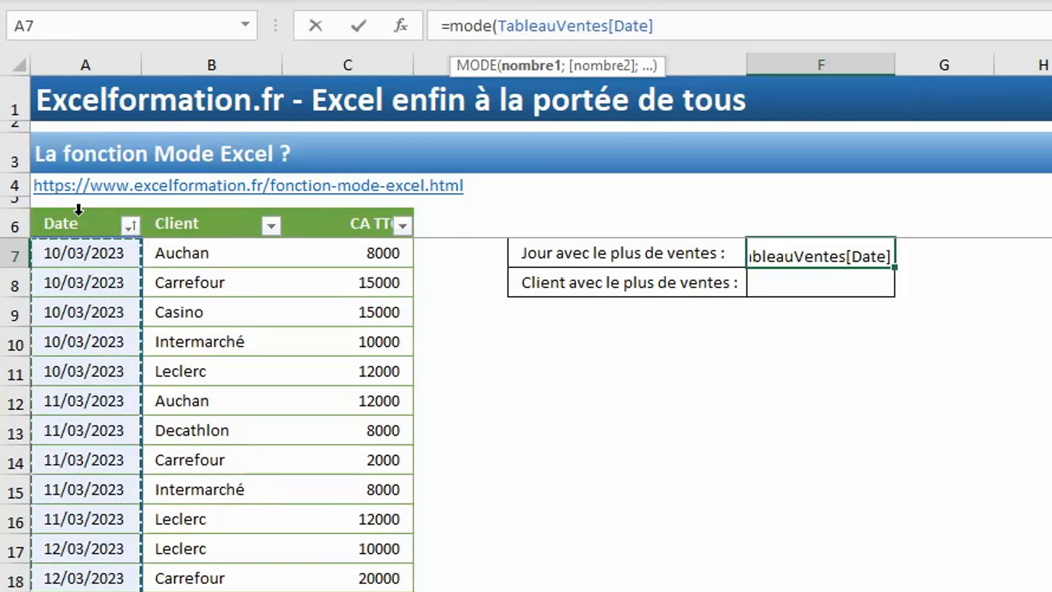
text())
key(Return)
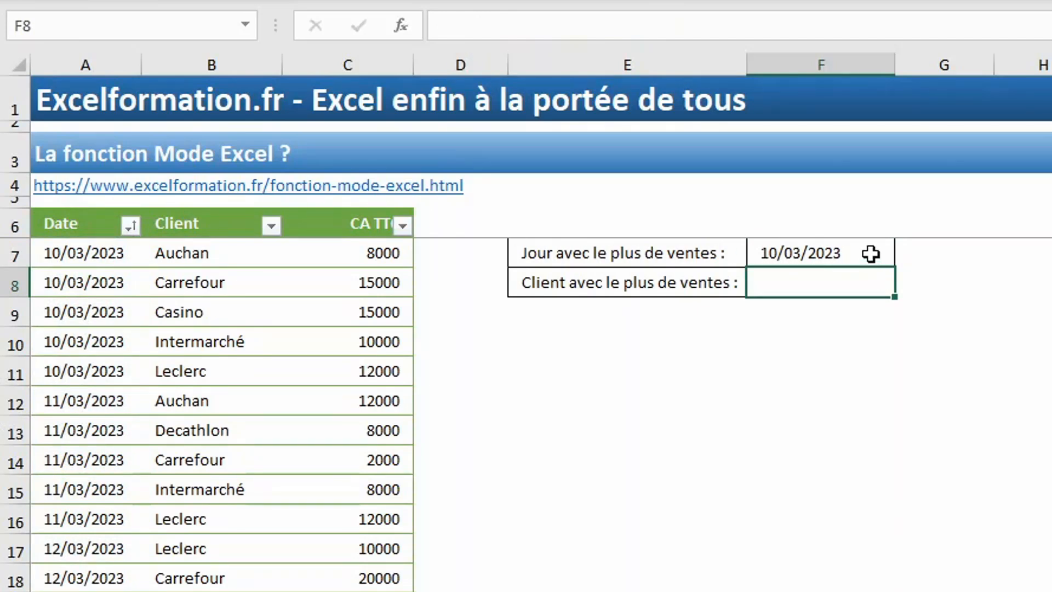
Filter the Date column to 10 March 2023 only and select the remaining date cells.
click(131, 226)
click(114, 509)
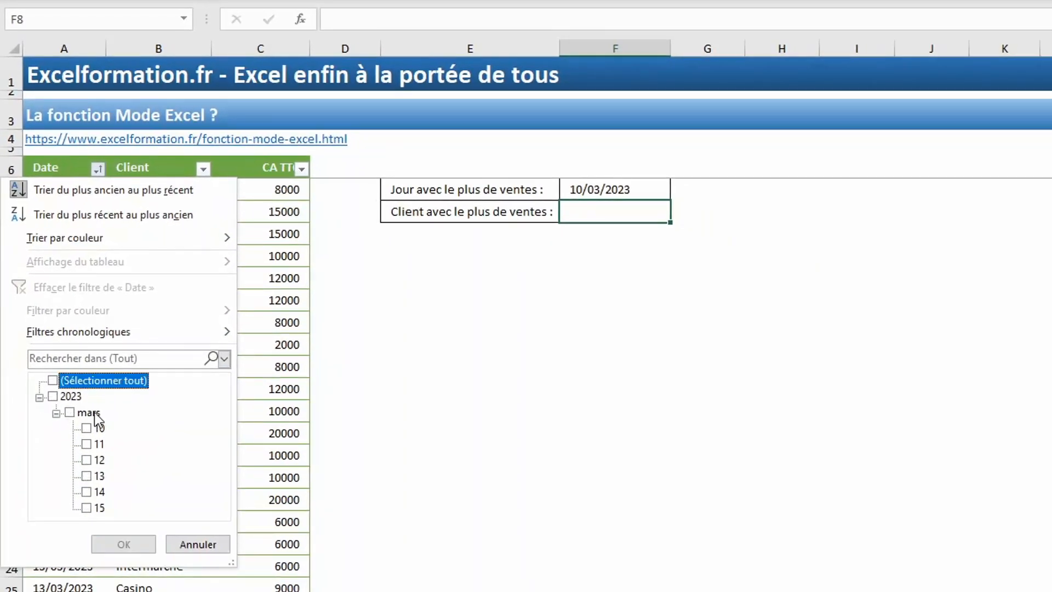
click(98, 428)
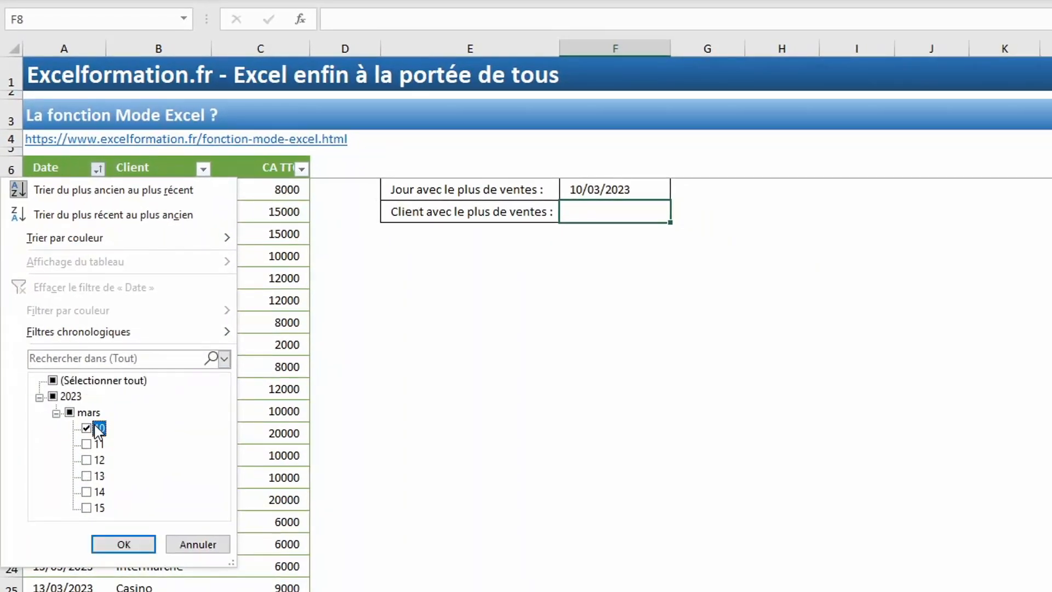
click(124, 544)
drag(83, 191, 65, 296)
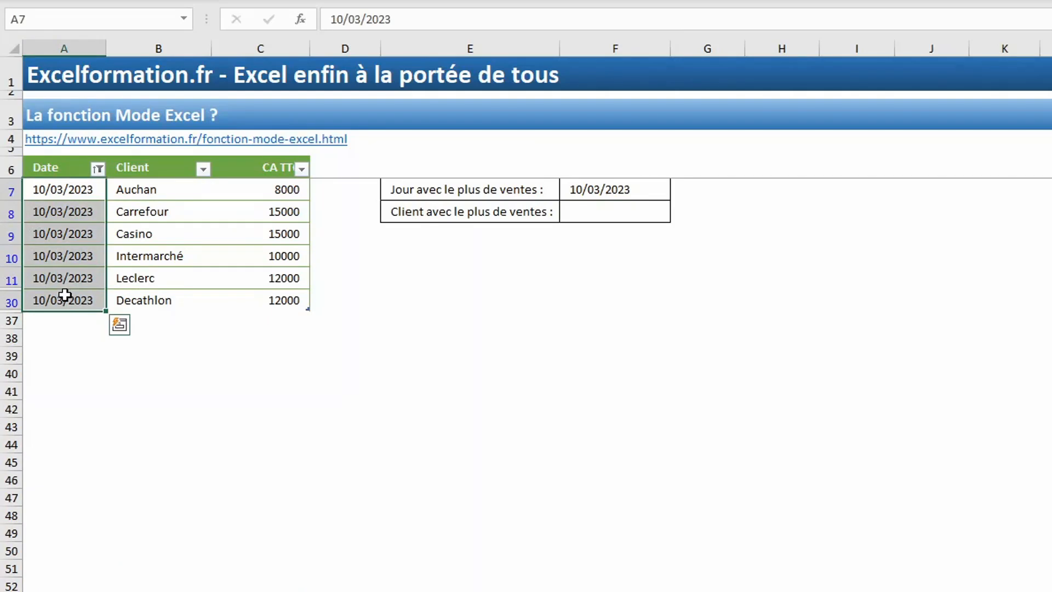
Change the Date filter to show only 11 March 2023.
click(97, 169)
click(94, 445)
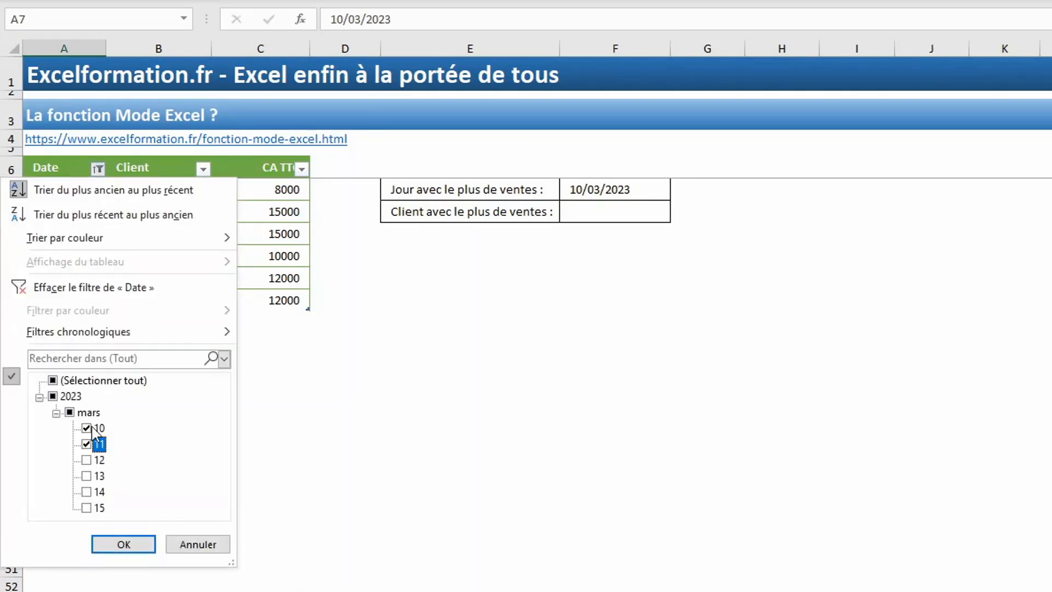
click(90, 428)
key(Return)
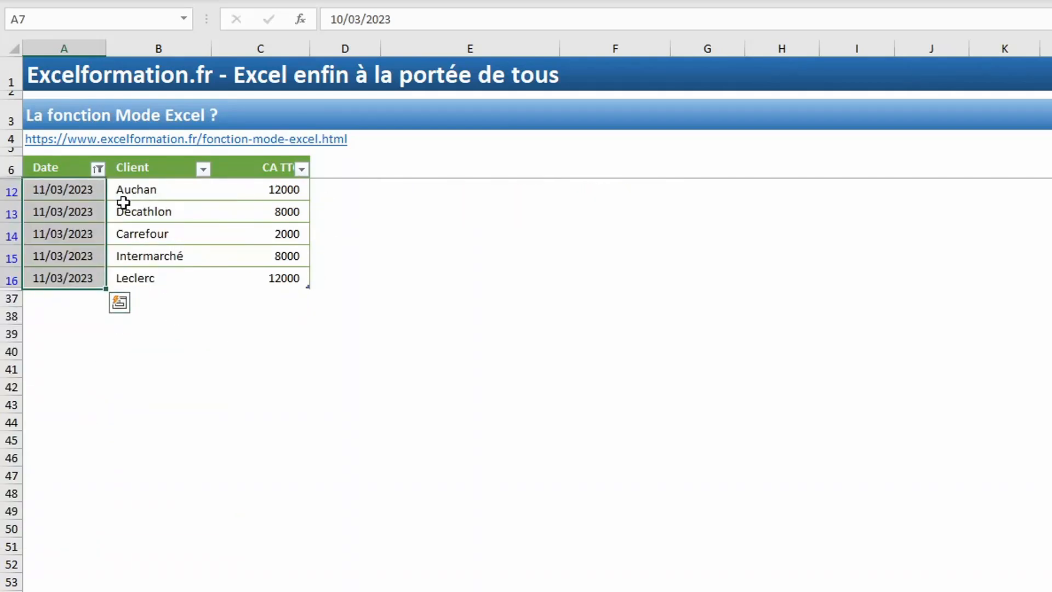
Reset the Date filter so all dates are shown.
click(97, 169)
click(76, 380)
key(Return)
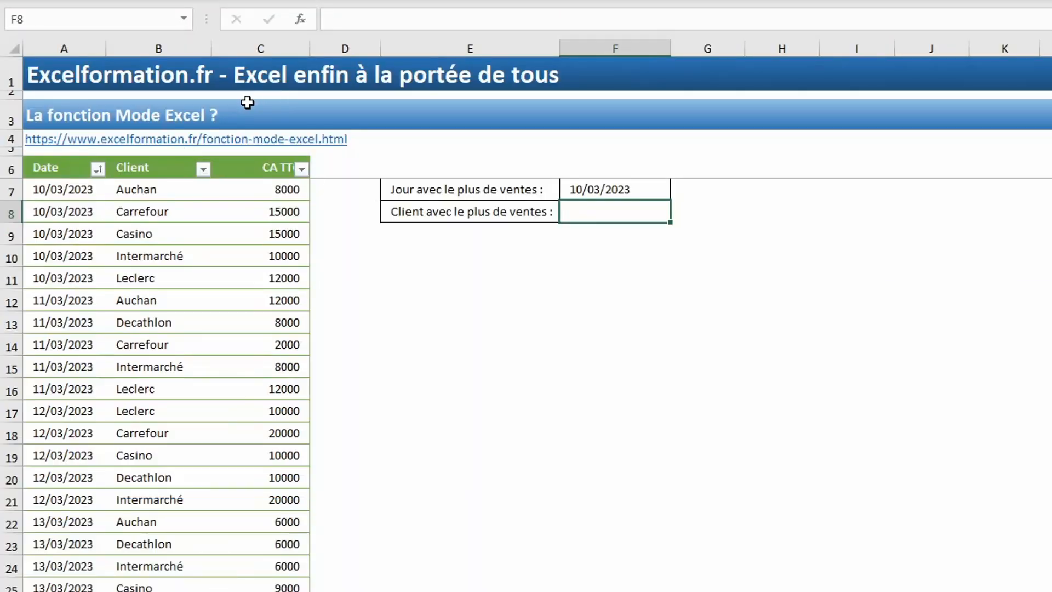
Enter =MODE(TableauVentes[Client]) in F8 for the client with the most sales.
text(=mode()
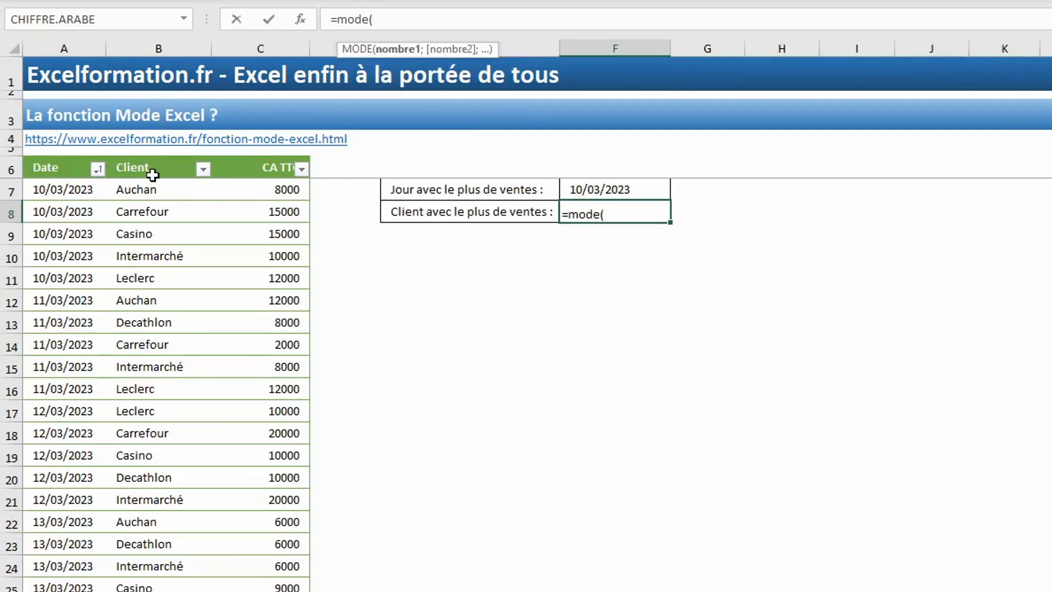
click(156, 157)
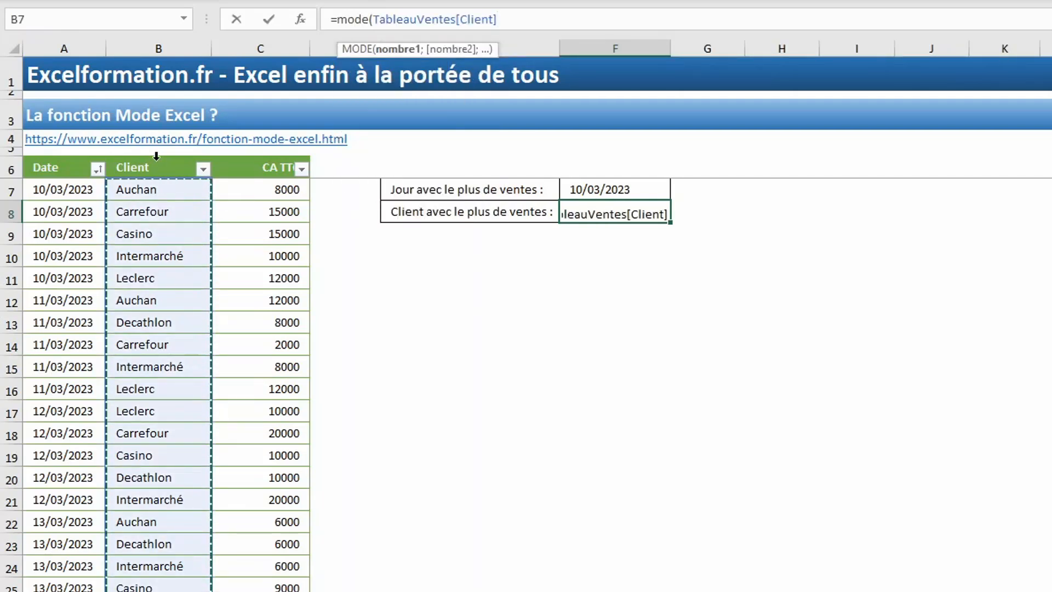
key(Return)
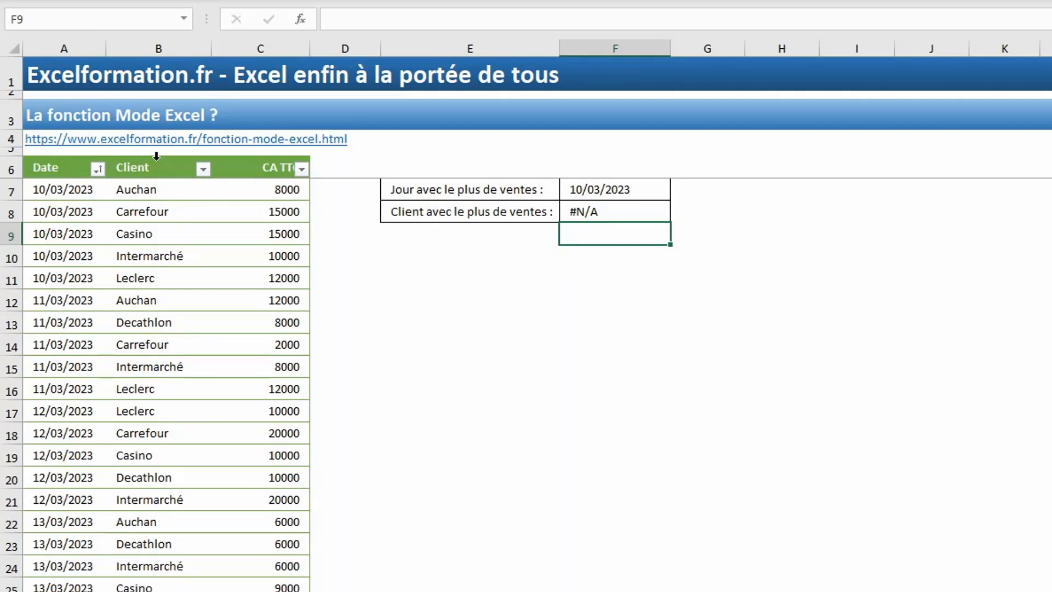
Insert INDEX(TableauVentes[Client]; before the MODE function in the F8 formula.
key(Up)
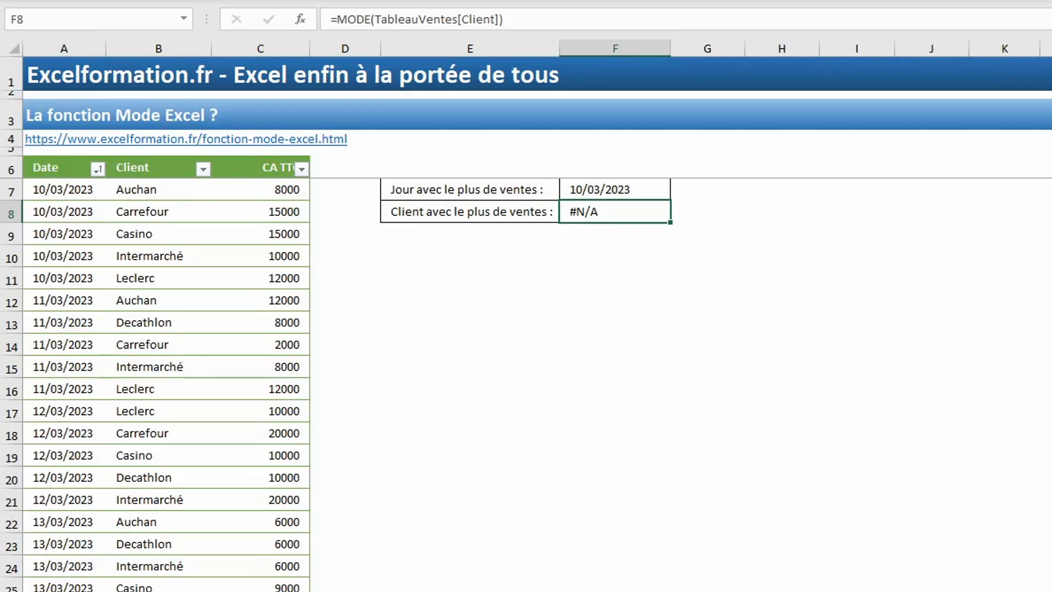
click(341, 18)
text(index()
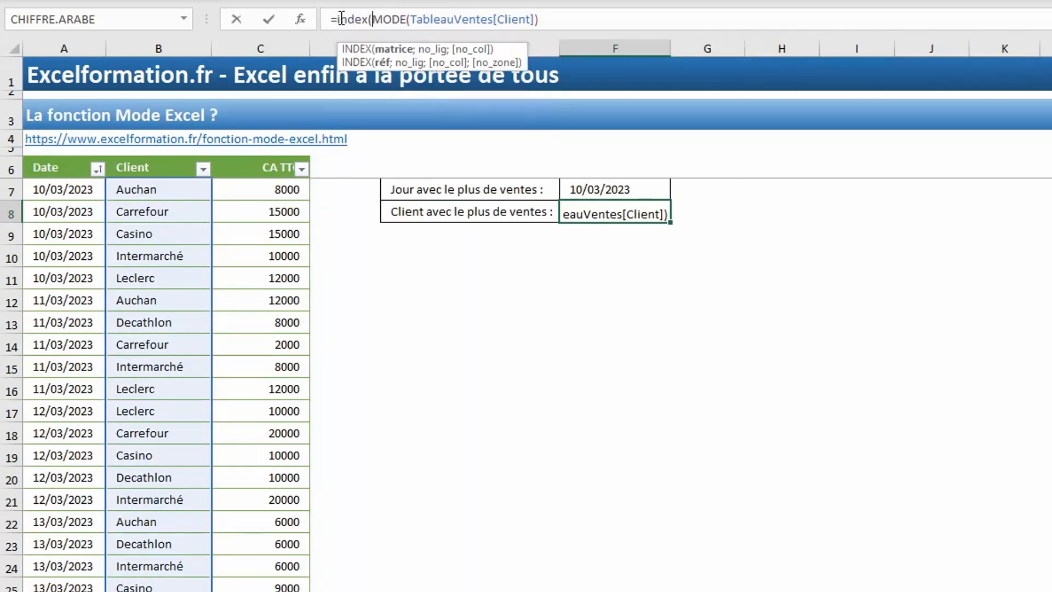
click(180, 155)
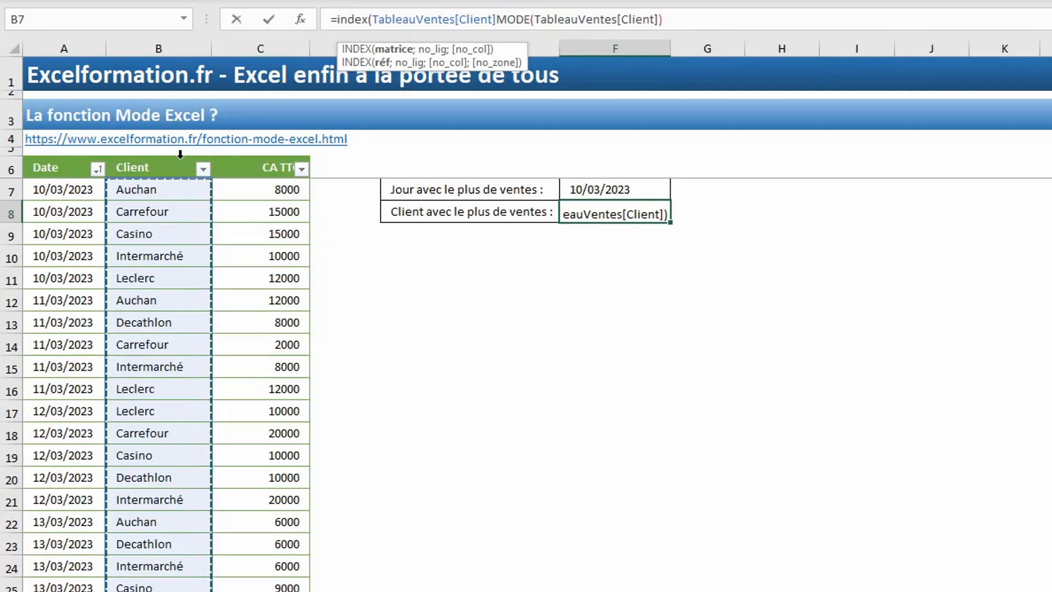
text(;)
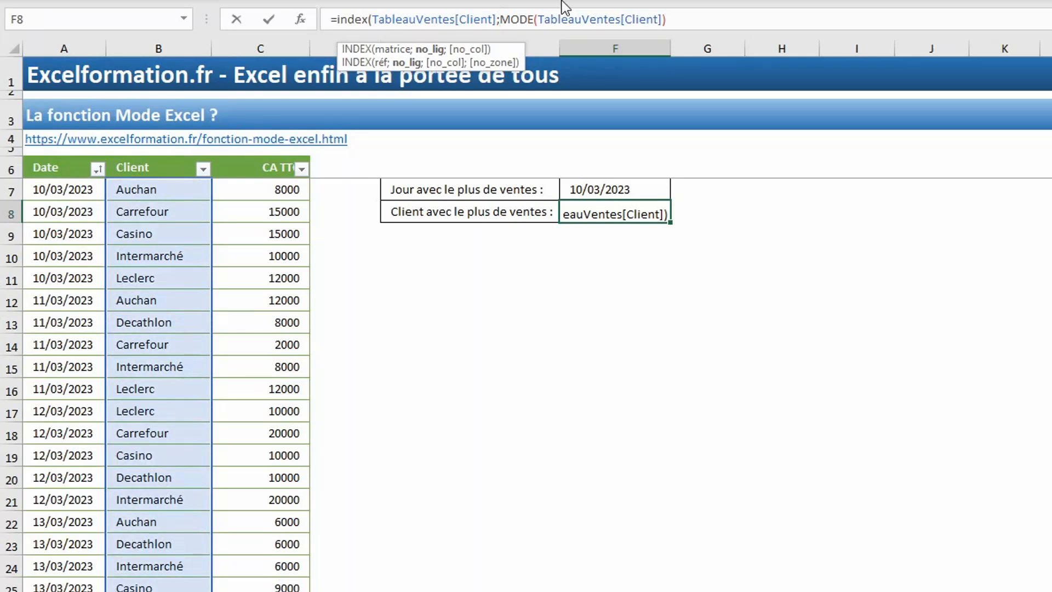
Nest EQUIV inside MODE in the F8 formula, using TableauVentes[Client] as both the lookup value and the lookup array.
click(540, 20)
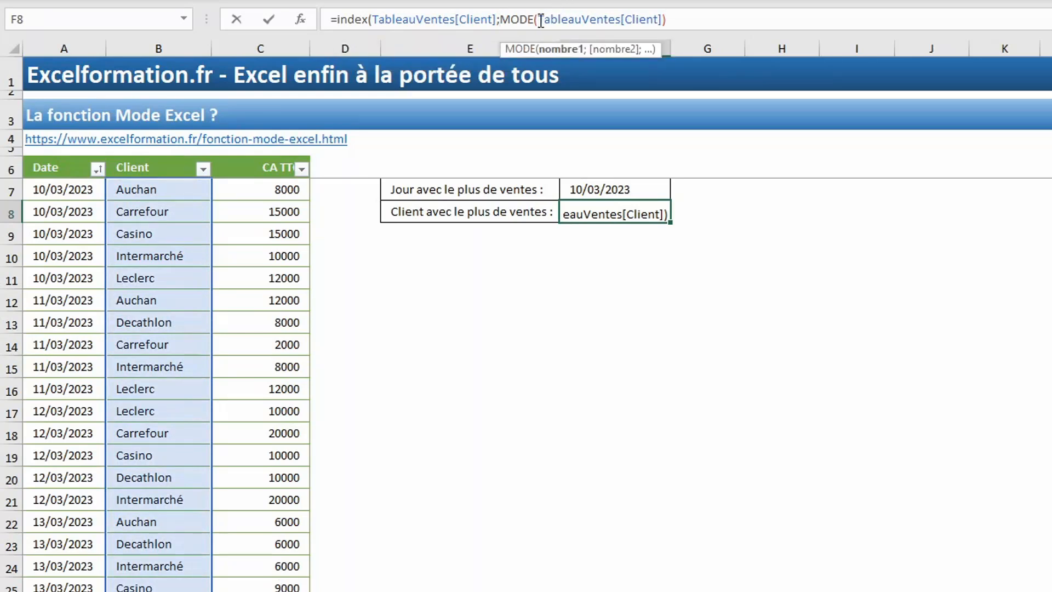
text(Equiv()
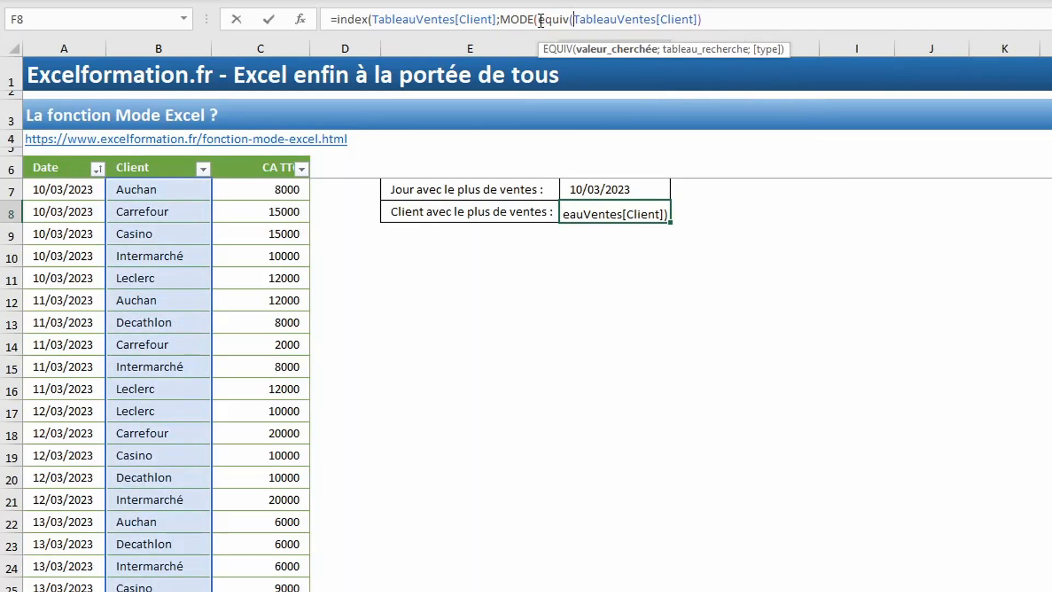
click(697, 15)
text(;)
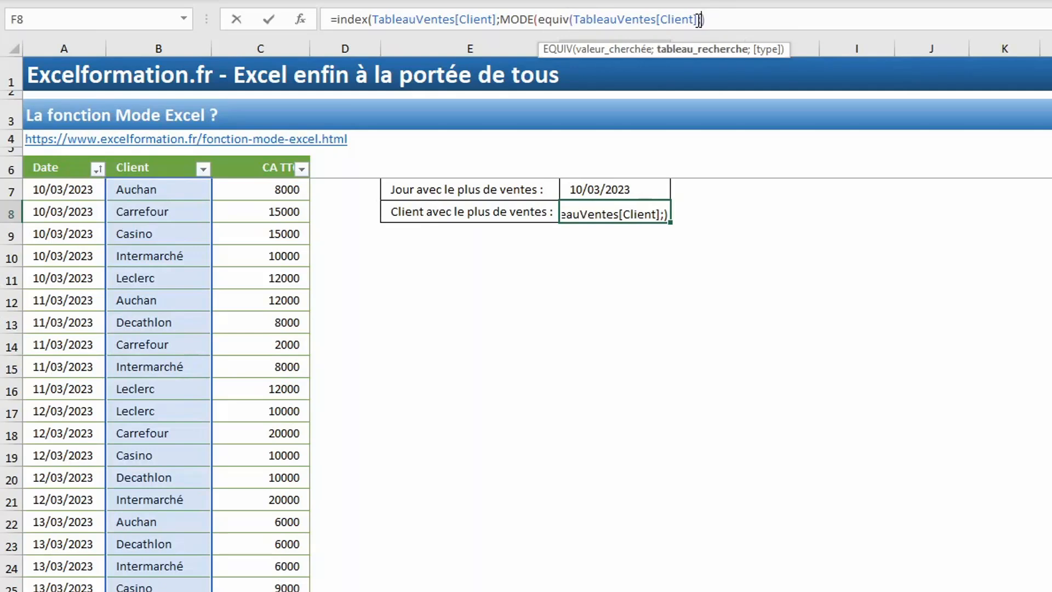
click(149, 159)
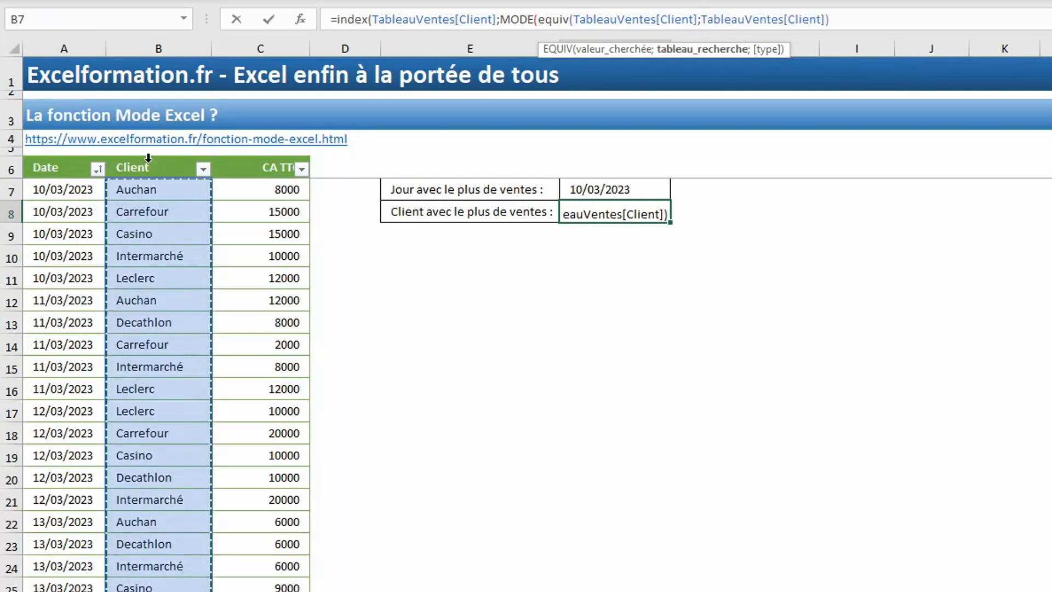
text(")
key(BackSpace)
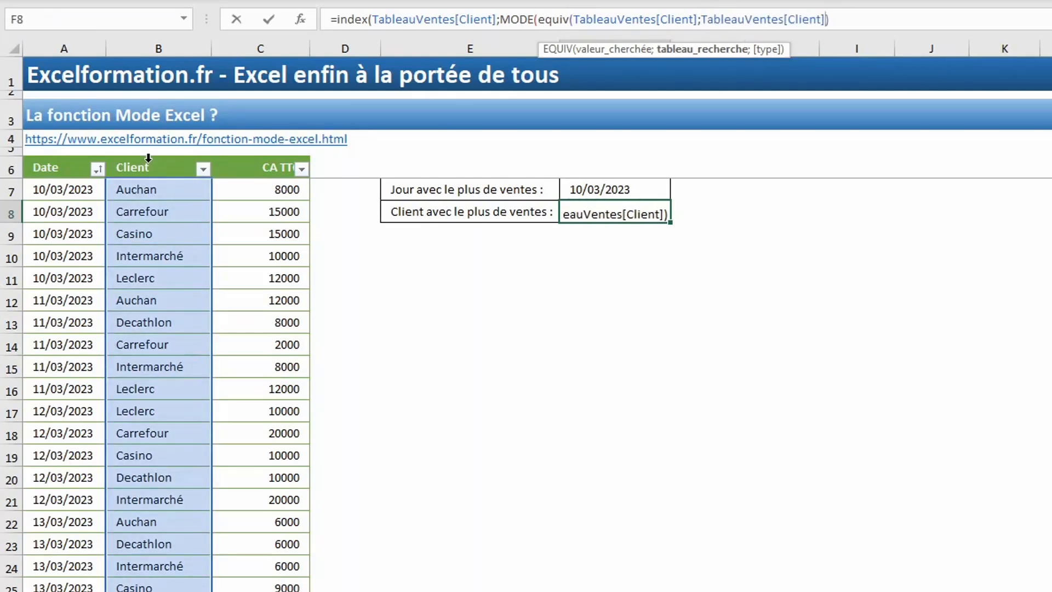
Finish EQUIV with match type 0, validate the formula with the proposed correction, and reselect F8.
text(;0)
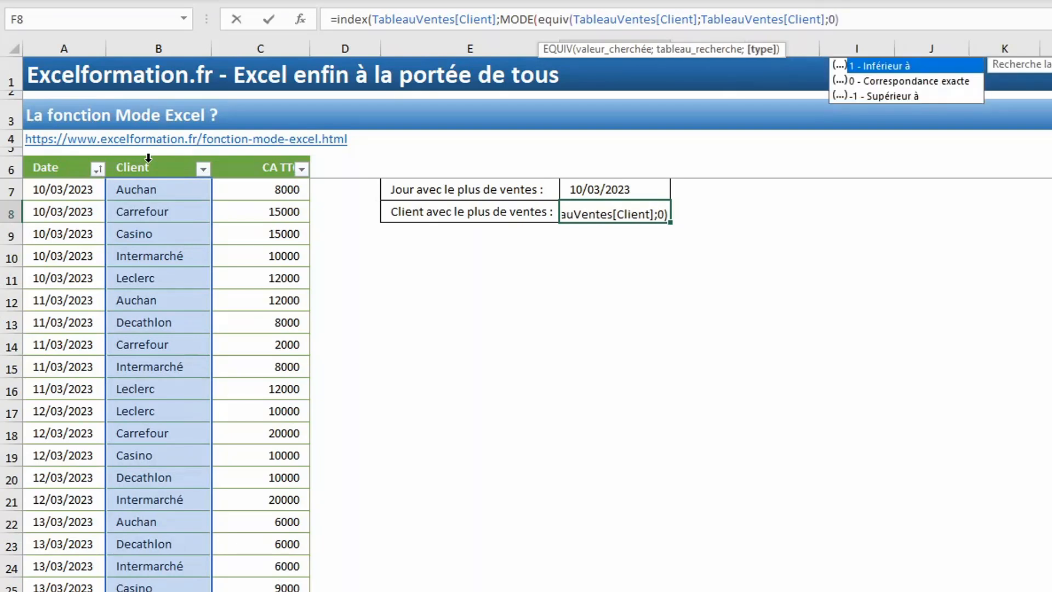
key(Down)
key(Escape)
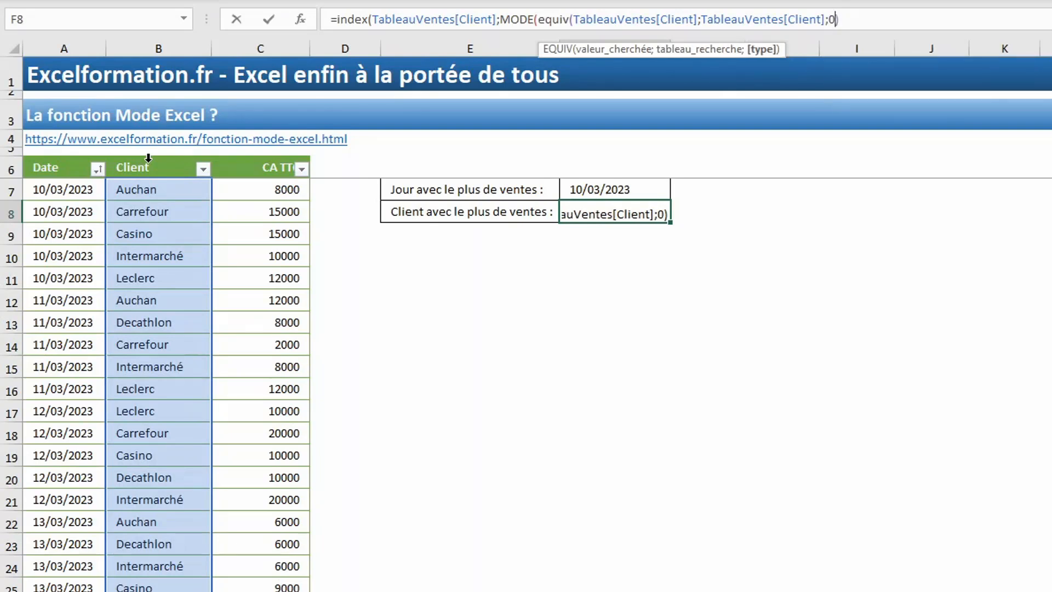
text())
key(Return)
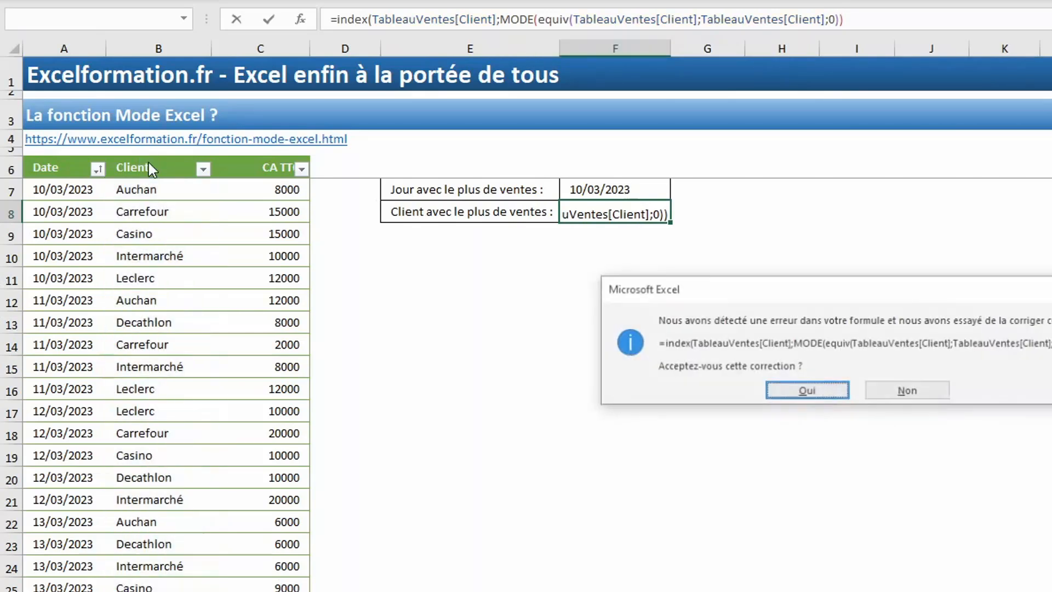
key(Return)
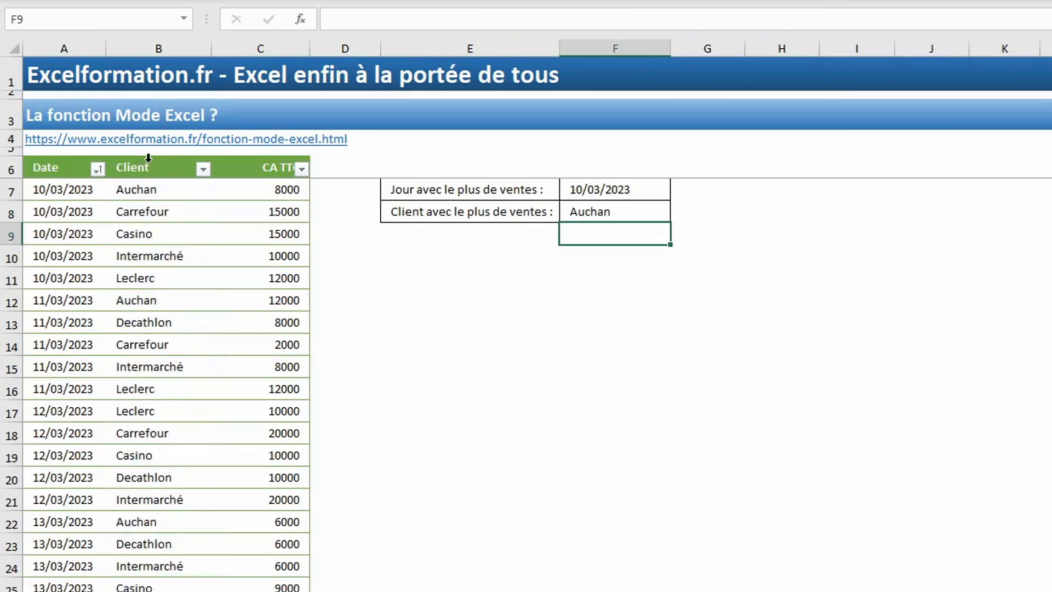
click(617, 211)
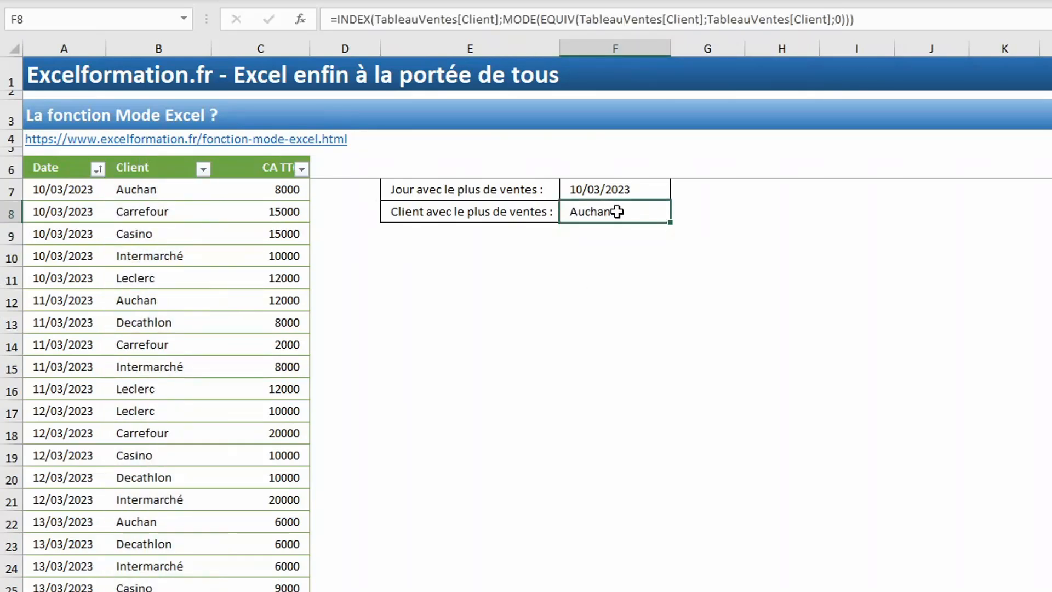
Filter the Client column to show only Auchan.
click(203, 169)
click(119, 379)
click(78, 396)
key(Return)
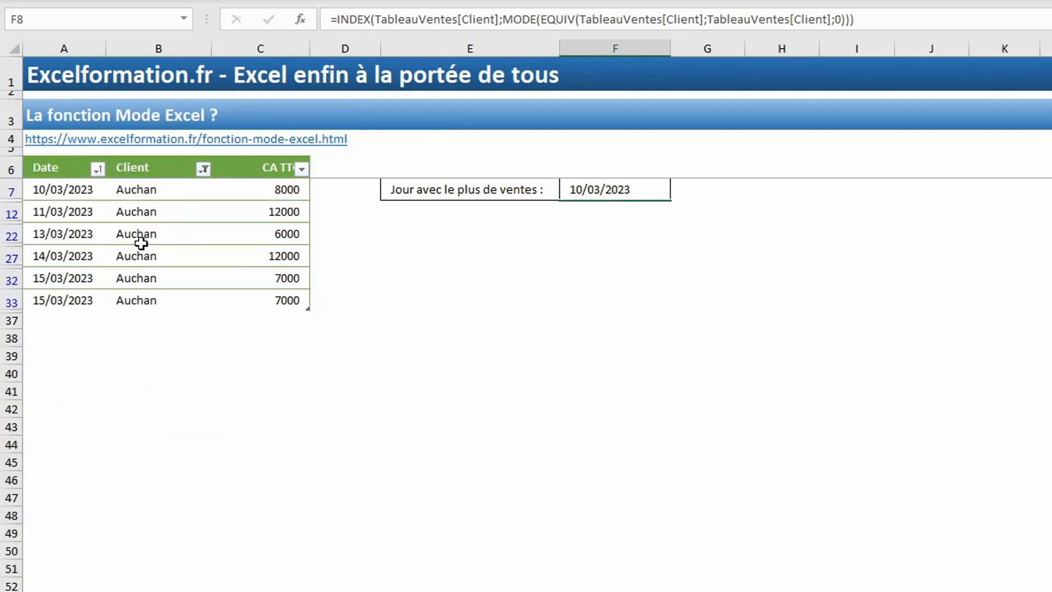
Change the Client filter to show only Leclerc instead of Auchan.
click(204, 169)
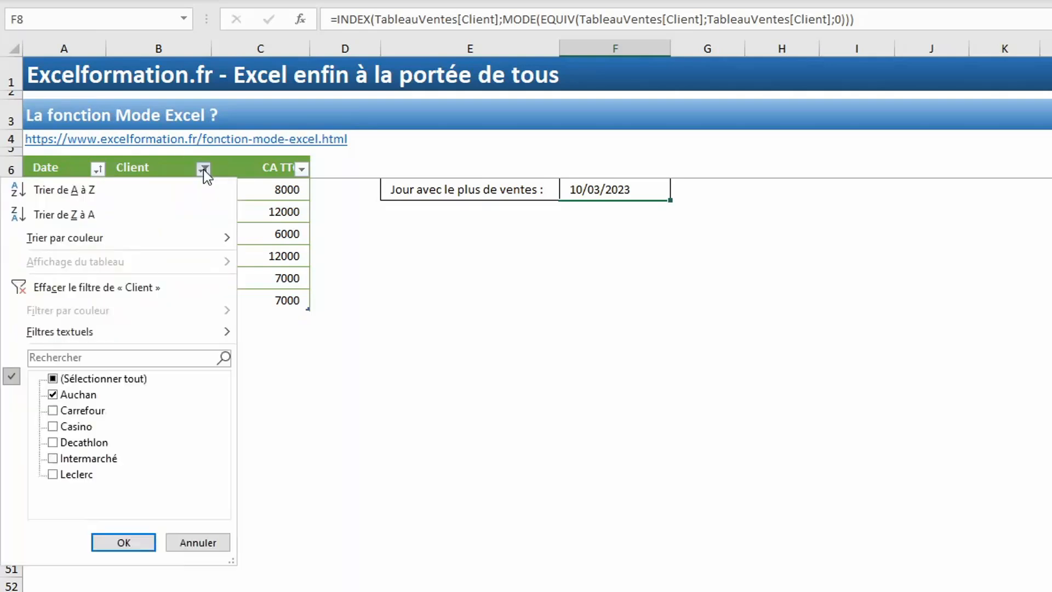
click(83, 399)
click(79, 473)
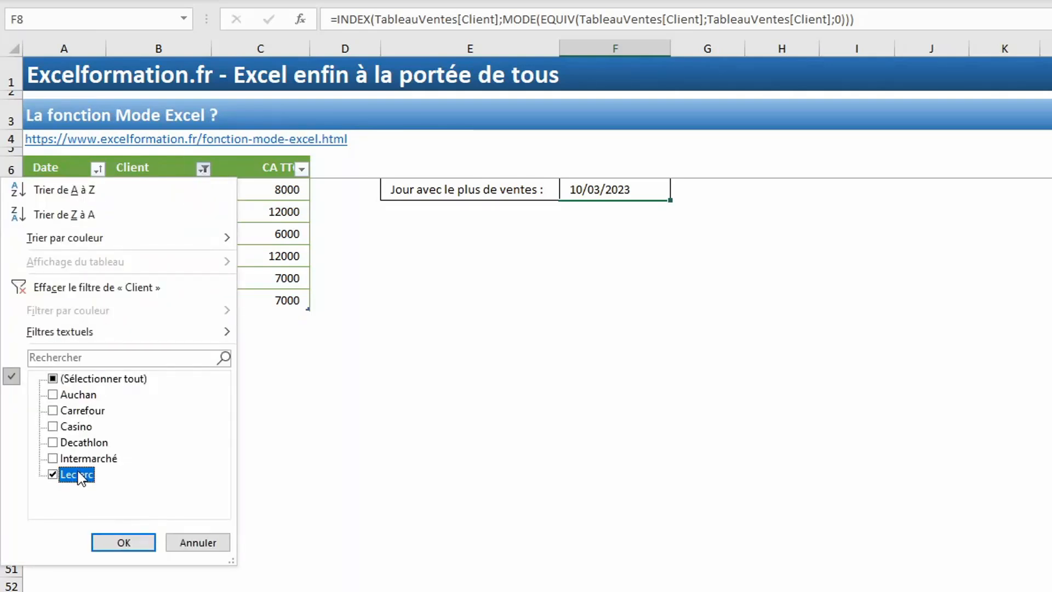
key(Return)
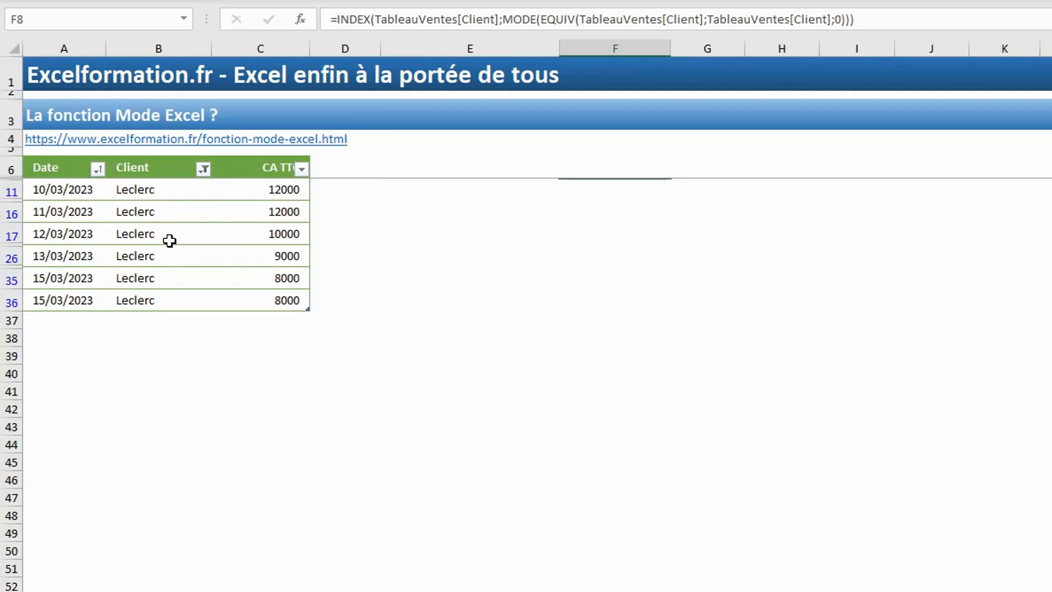
Reset the Client filter so all clients are shown.
click(204, 168)
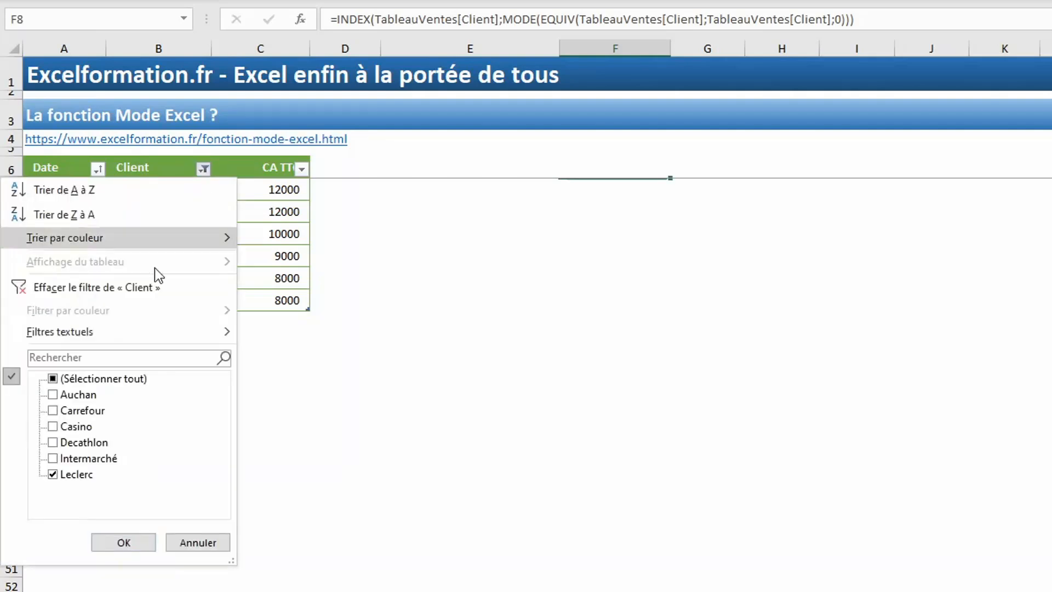
click(125, 383)
click(125, 384)
key(Return)
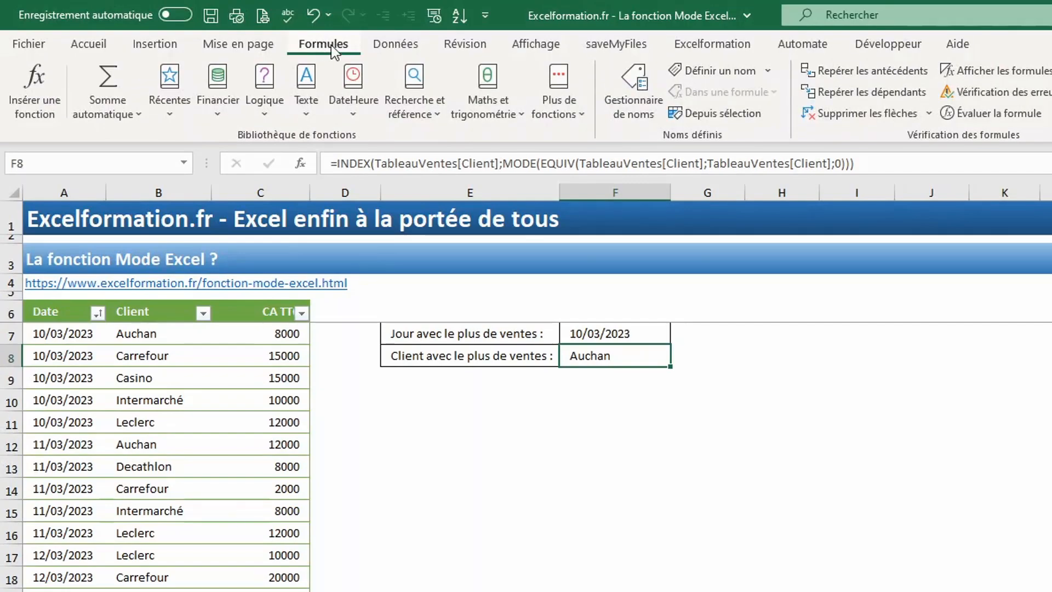
Evaluate the F8 formula step by step until the EQUIV call resolves into its array of positions.
click(986, 111)
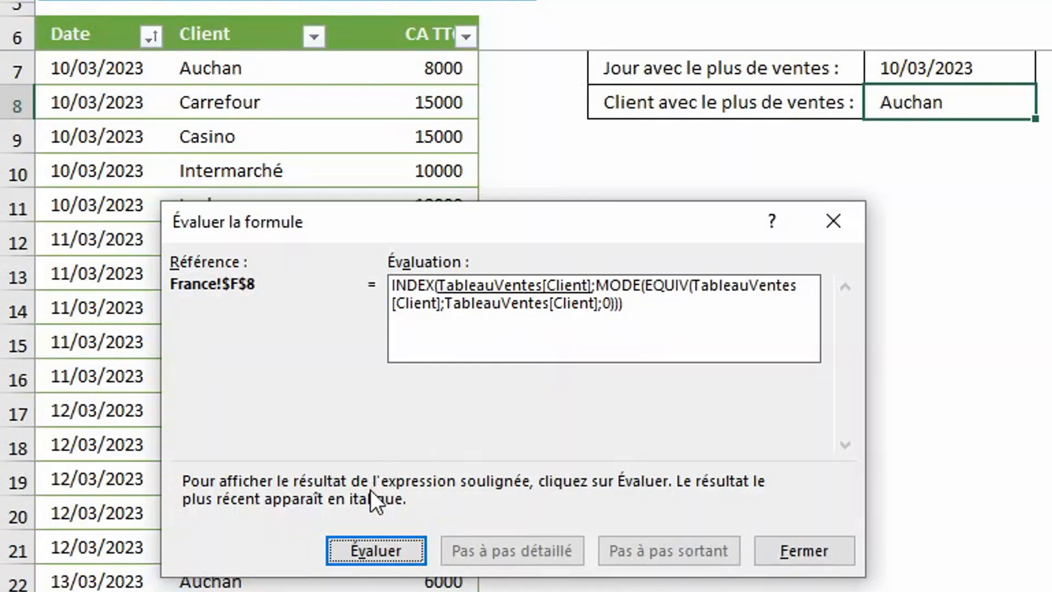
click(366, 544)
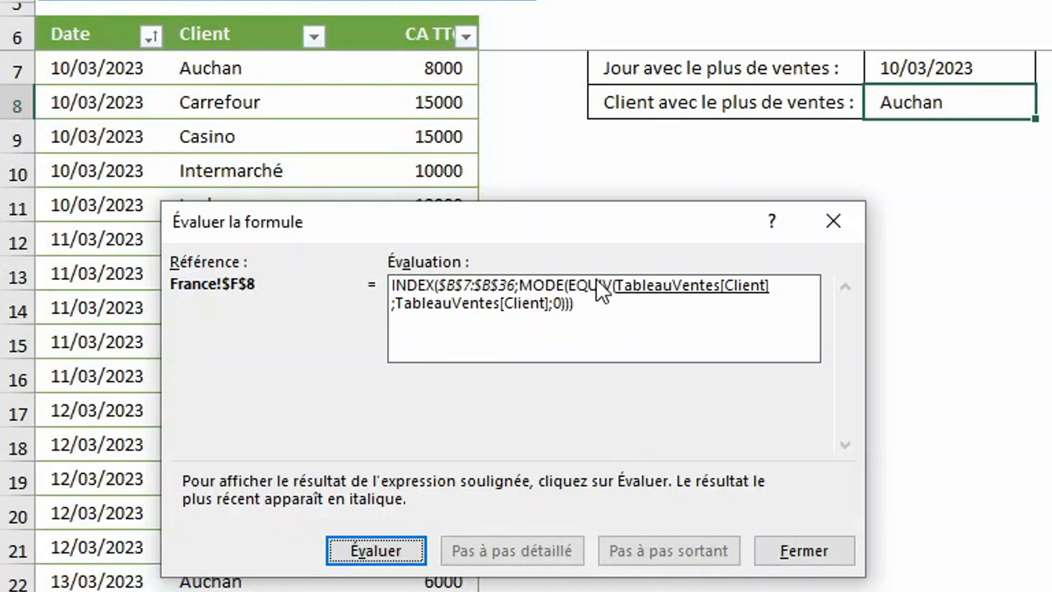
click(395, 554)
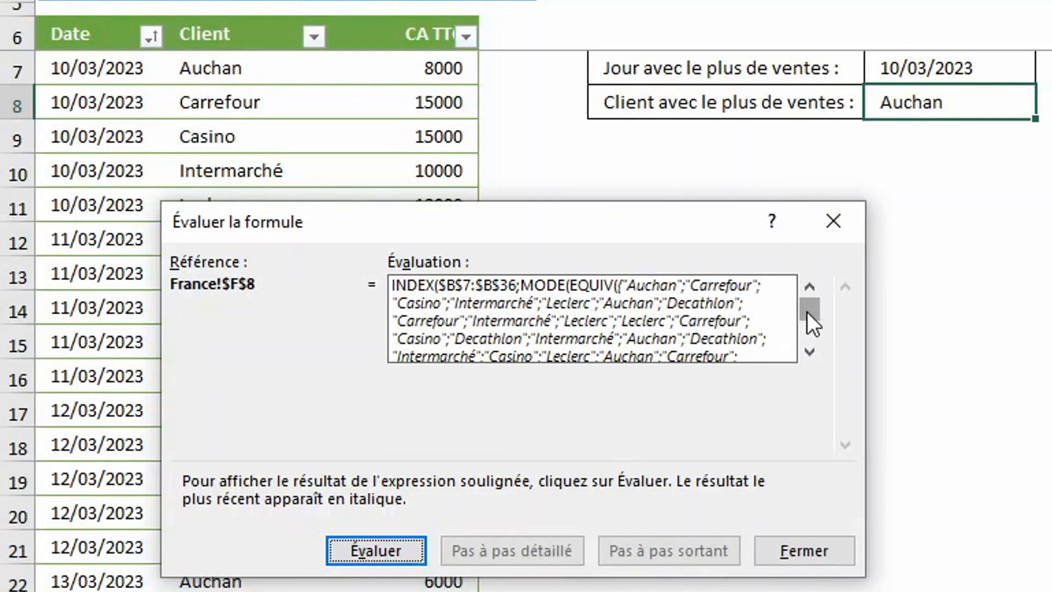
click(374, 555)
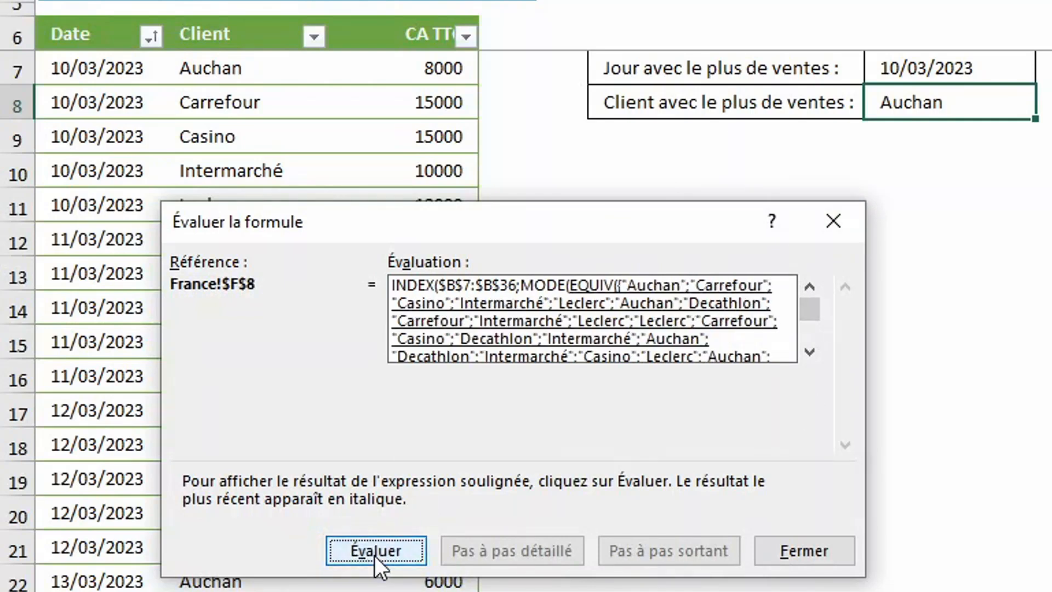
click(811, 350)
click(815, 281)
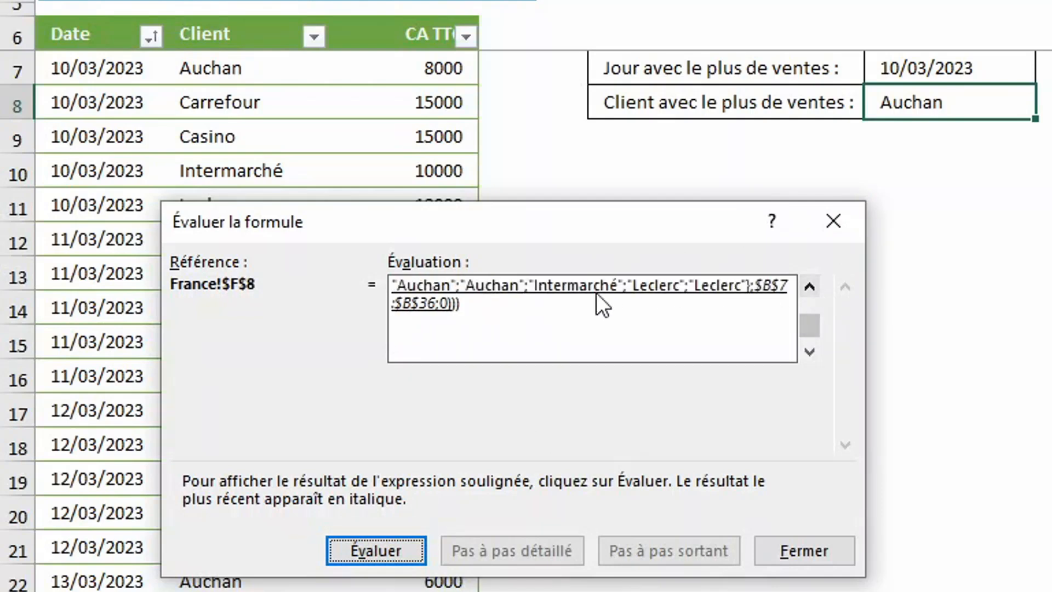
key(Return)
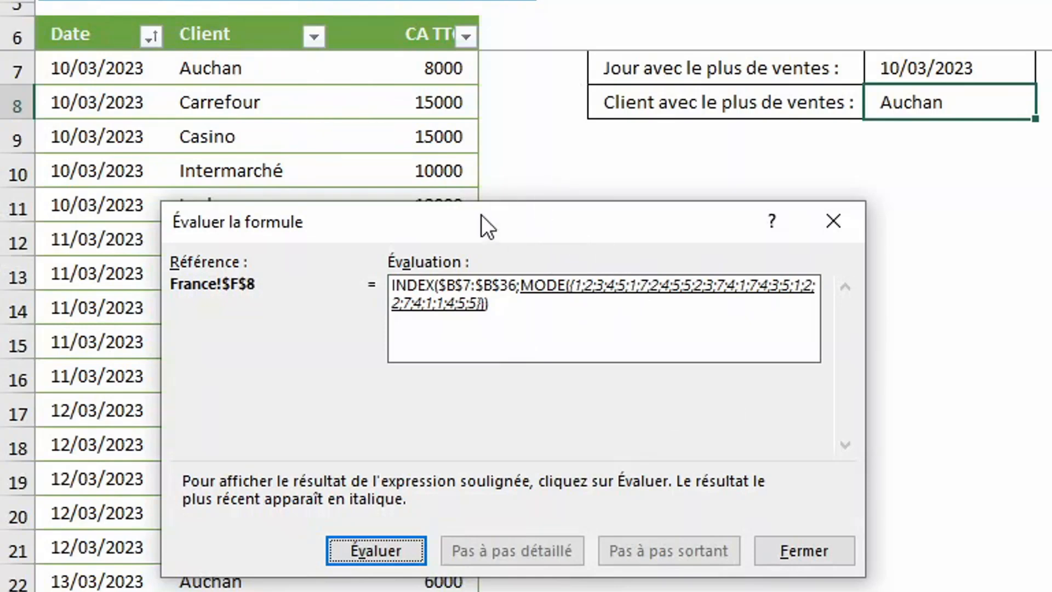
Uncover the client list behind the evaluation window, evaluate the remaining MODE and INDEX parts, and close the evaluation.
drag(450, 221, 749, 204)
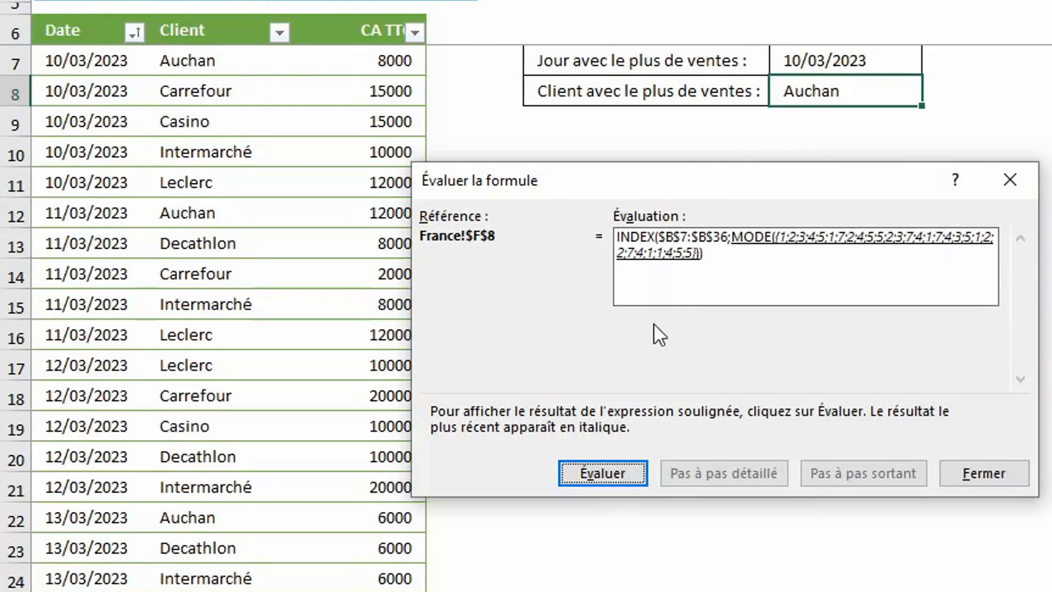
click(615, 476)
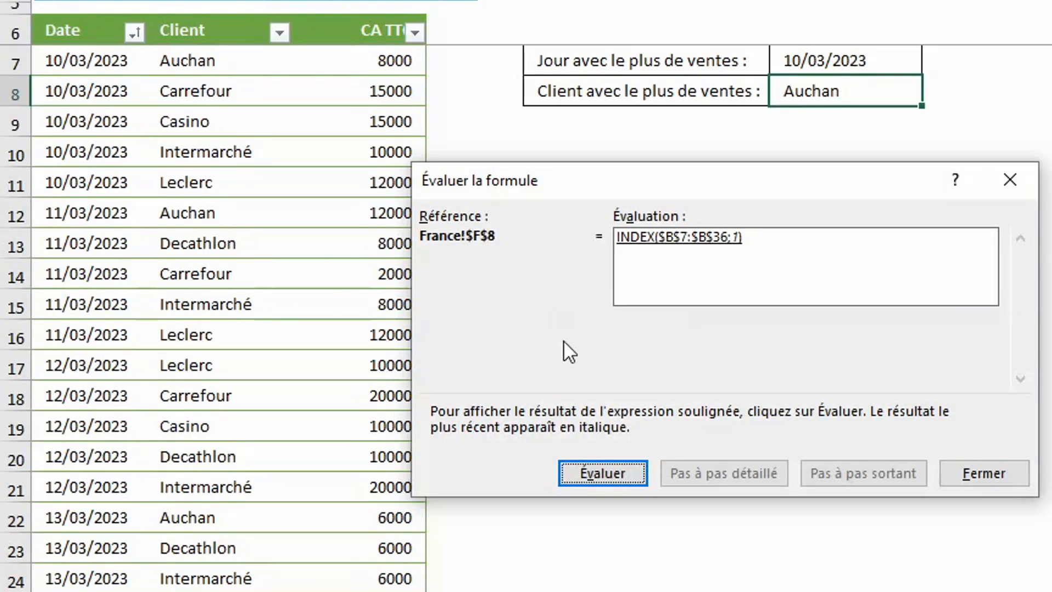
click(600, 473)
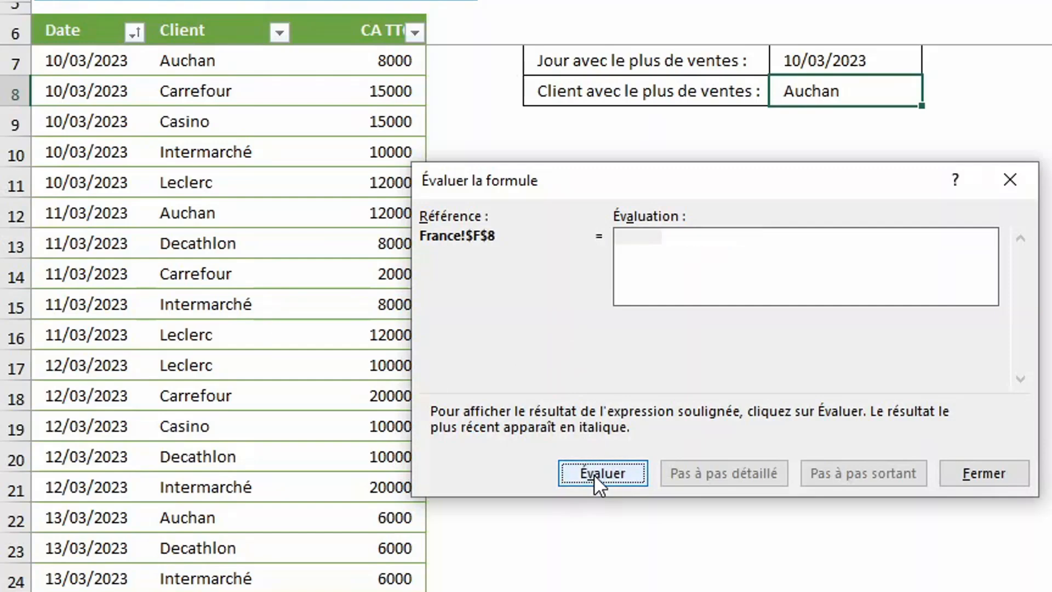
click(998, 472)
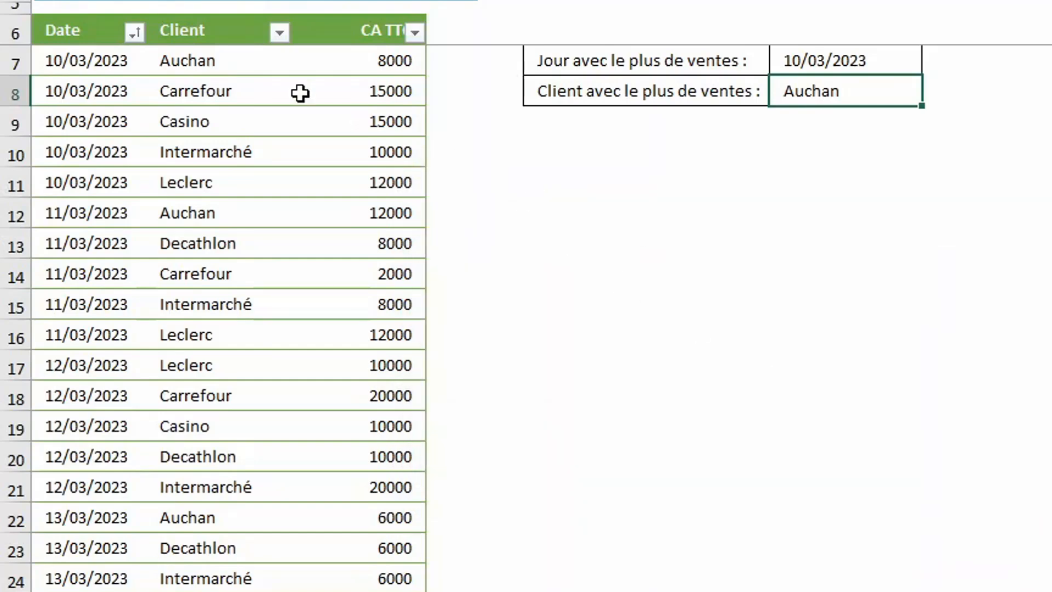
Change the client in B7 to Leclerc and select the result cell for the client with the most sales.
click(189, 59)
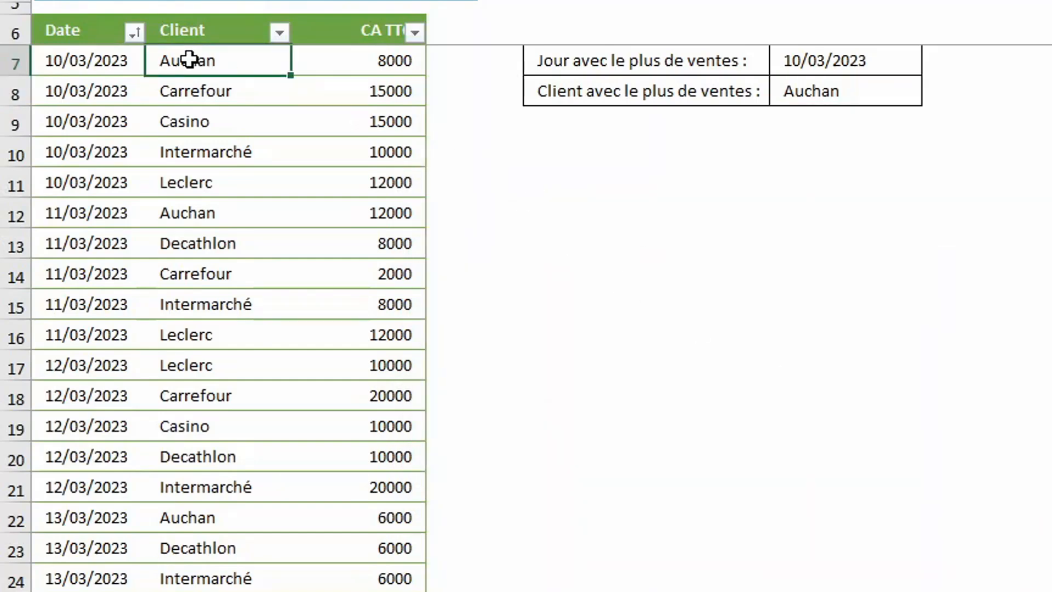
text(Leclerc)
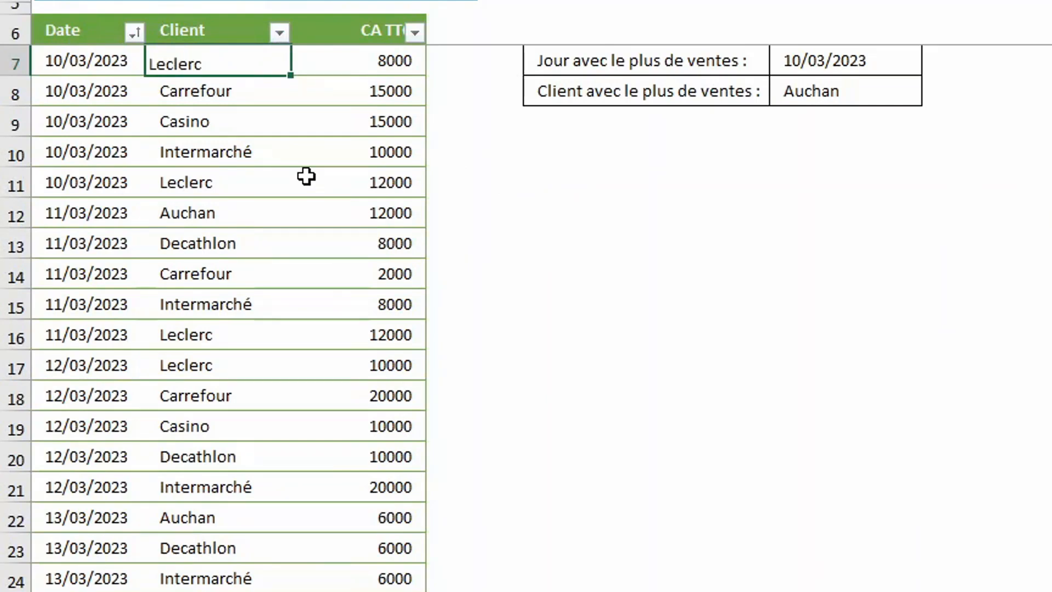
key(Return)
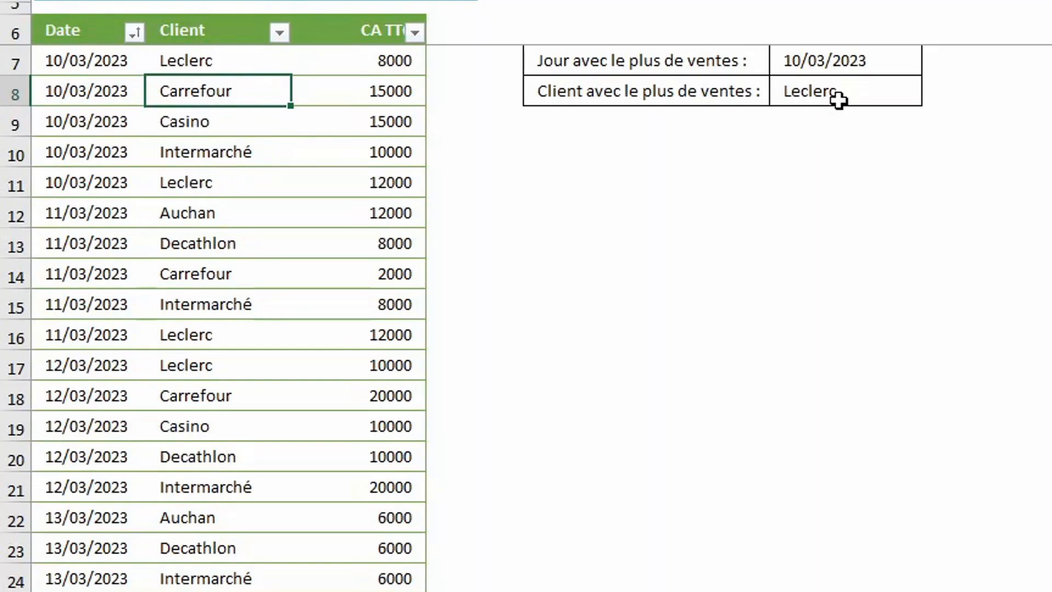
click(902, 93)
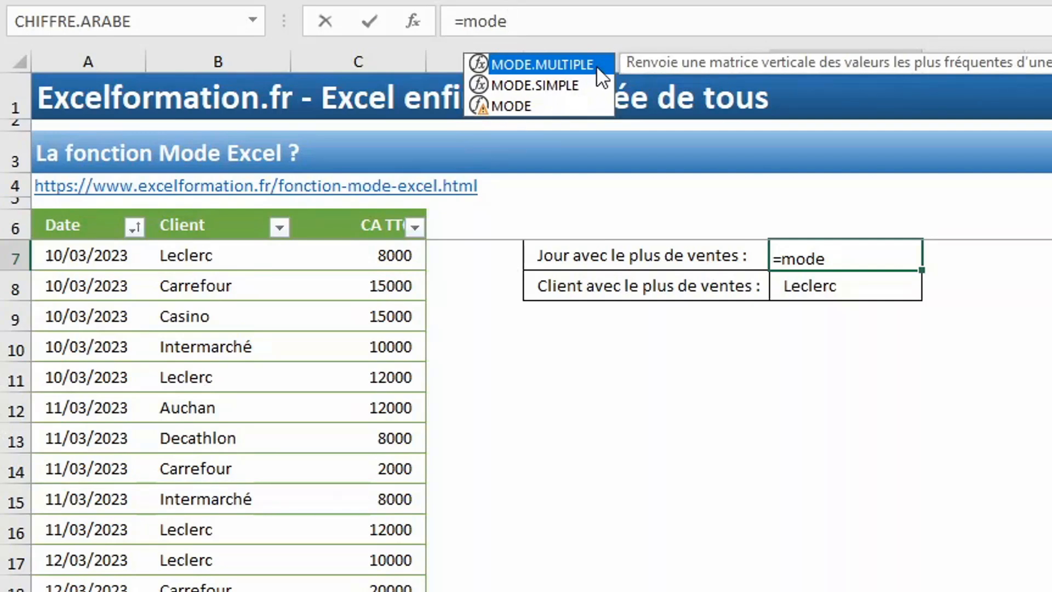
Enter =MODE.MULTIPLE(TableauVentes[Date]) in F7 as the formula for the day with the most sales.
click(581, 88)
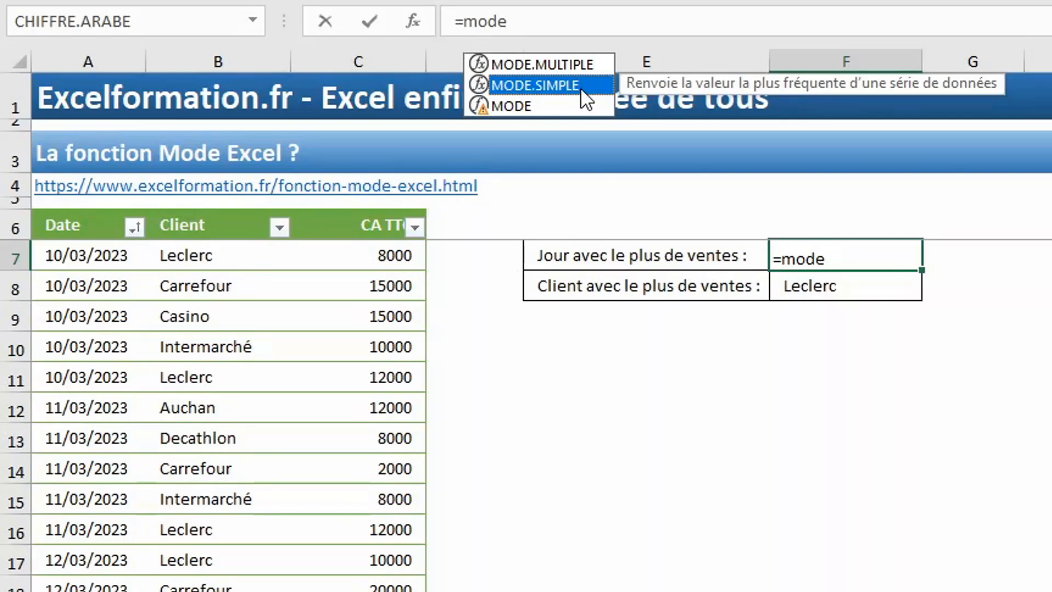
click(580, 58)
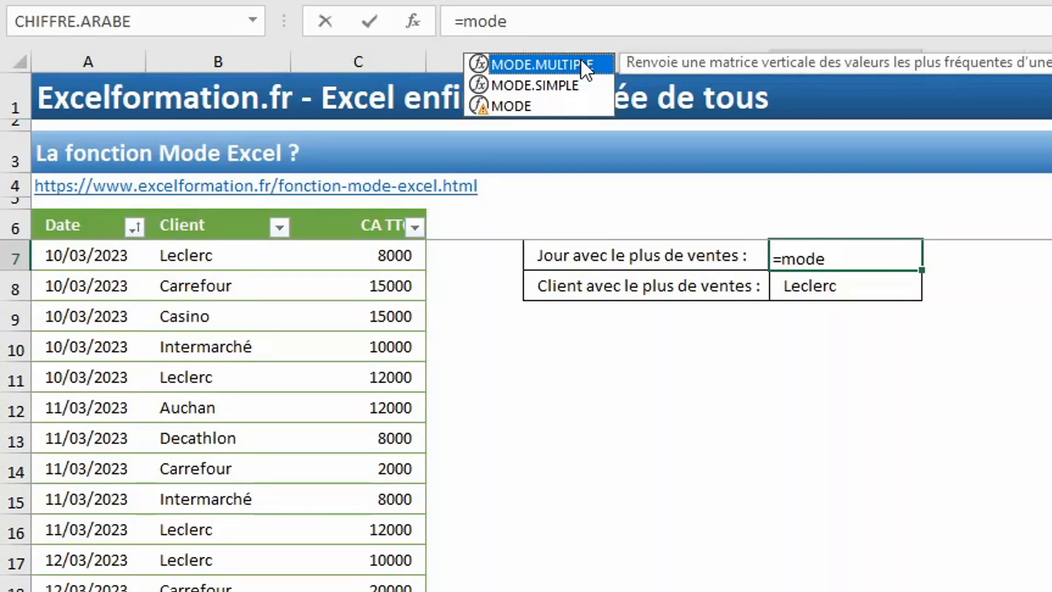
double_click(582, 62)
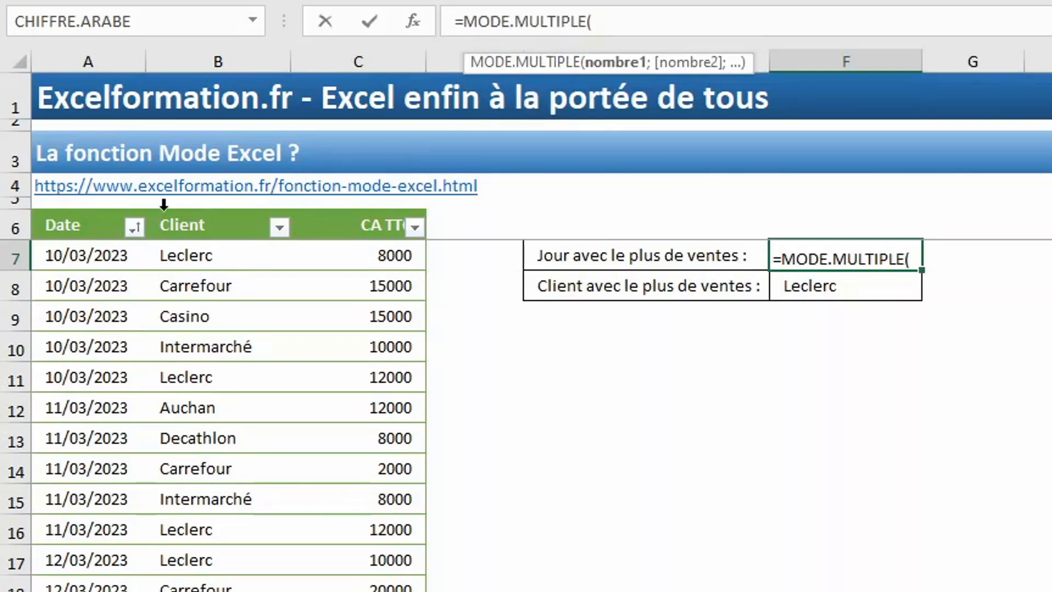
click(67, 212)
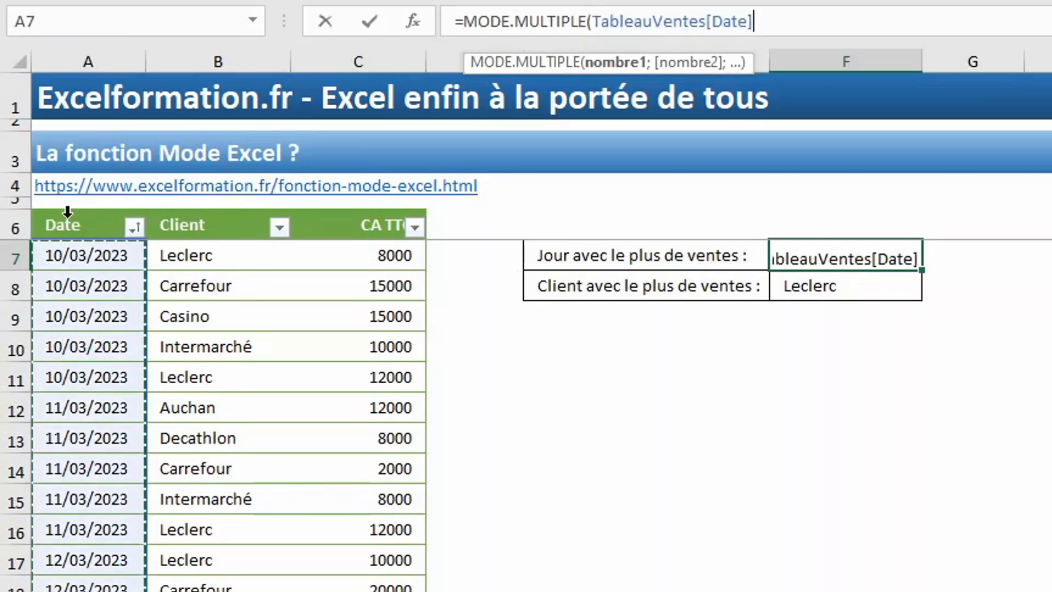
key(Return)
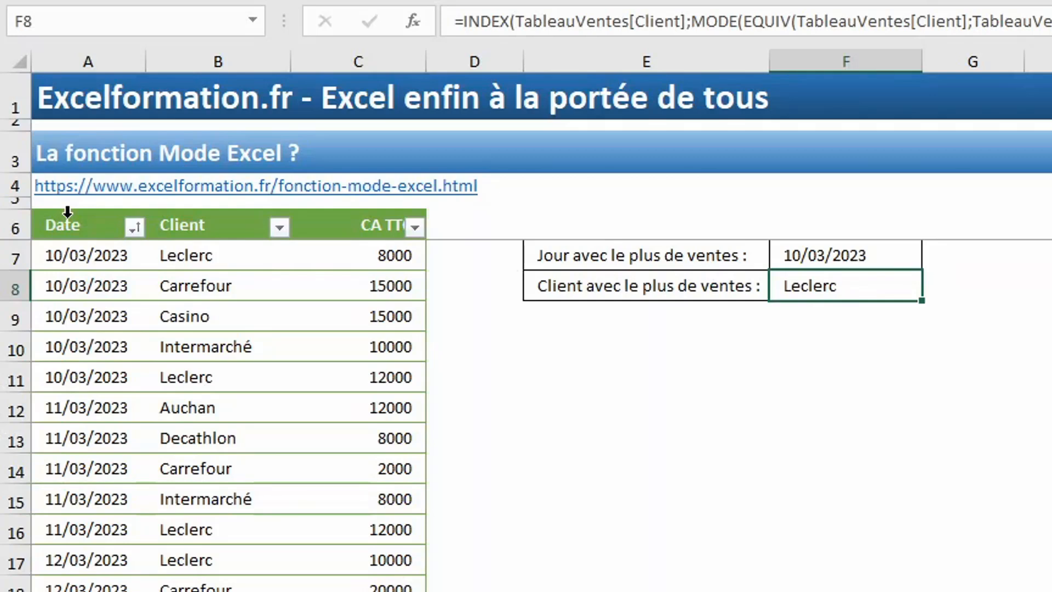
Change the date in A7, the first row of the sales table, to 9/3.
click(73, 255)
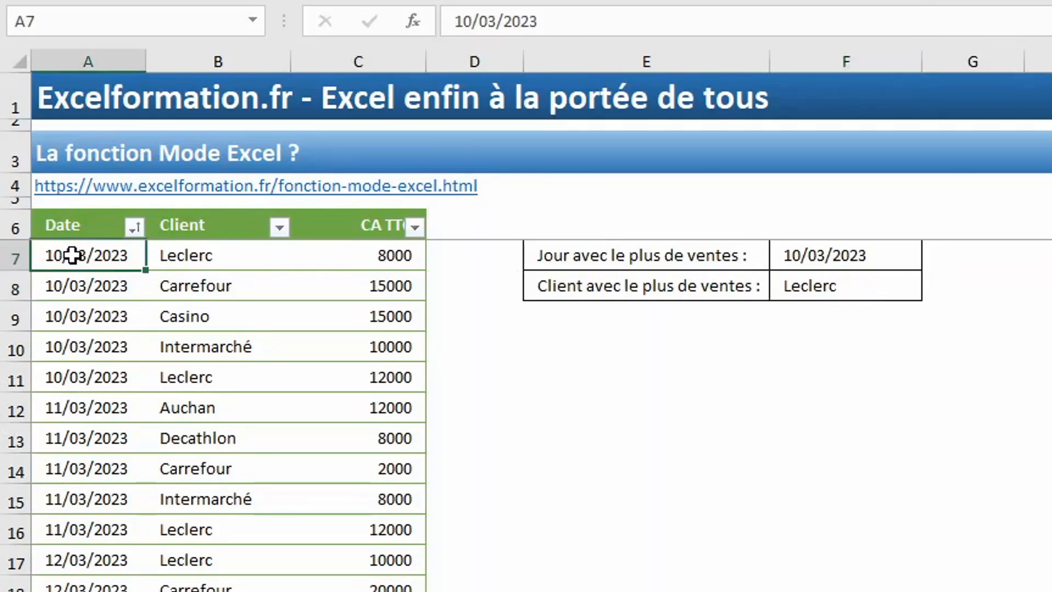
text(9/3)
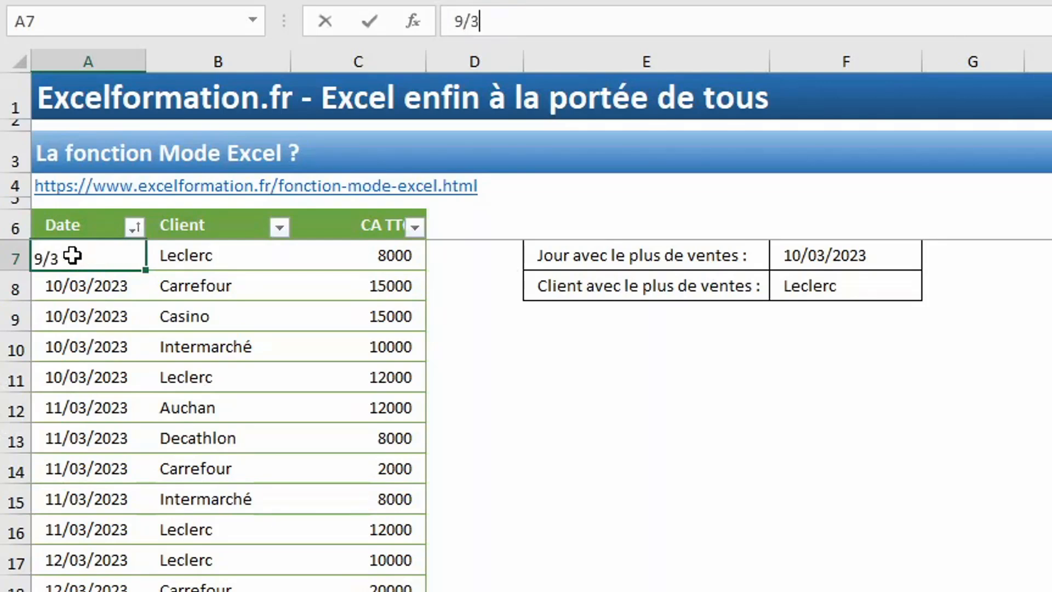
key(Return)
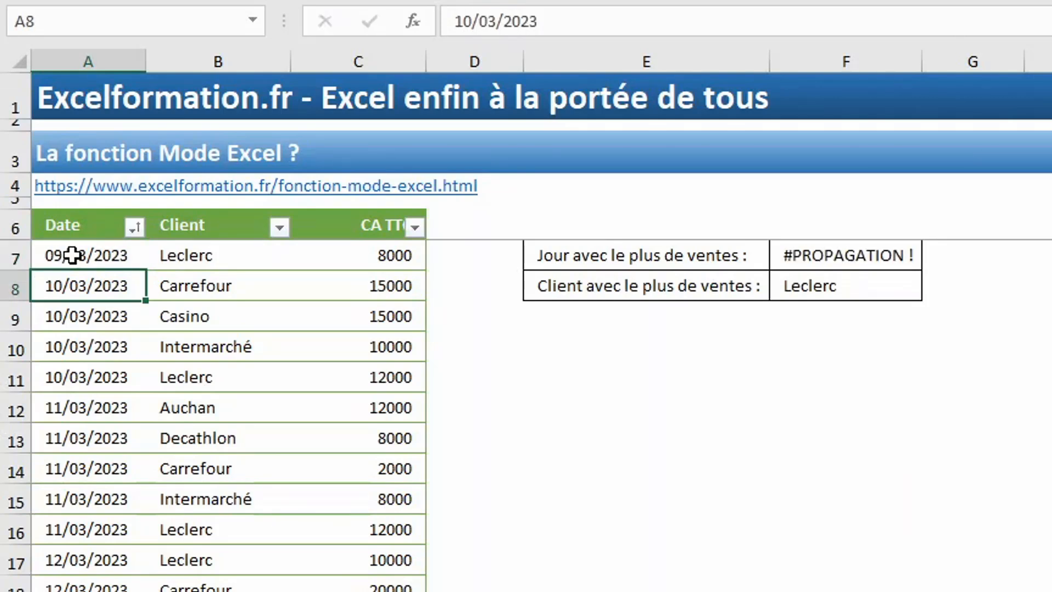
Wrap the F7 formula in INDEX with row number 1, giving =INDEX(MODE.MULTIPLE(TableauVentes[Date]);1).
click(843, 262)
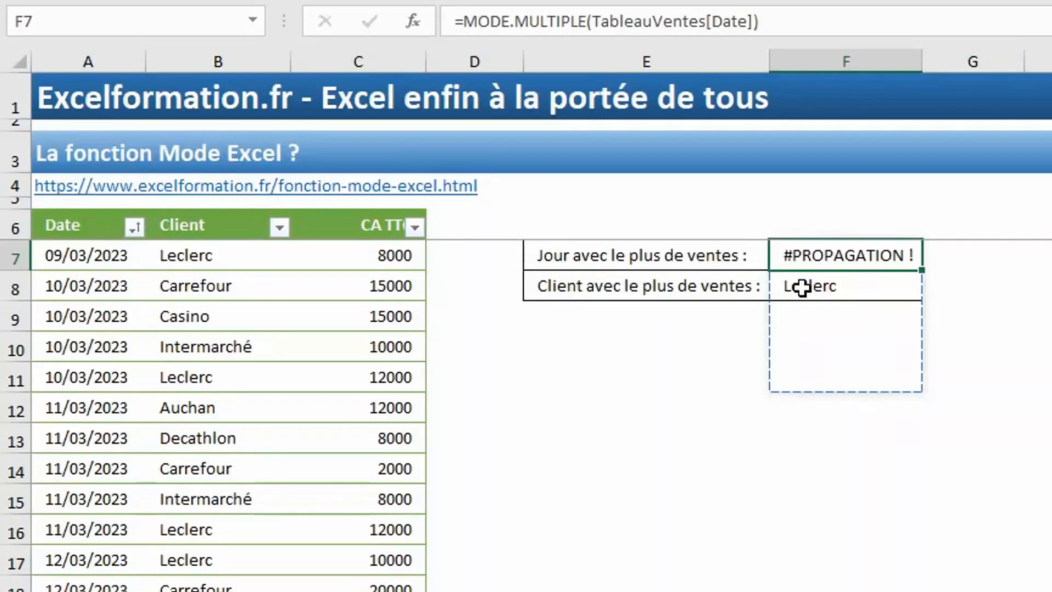
click(465, 22)
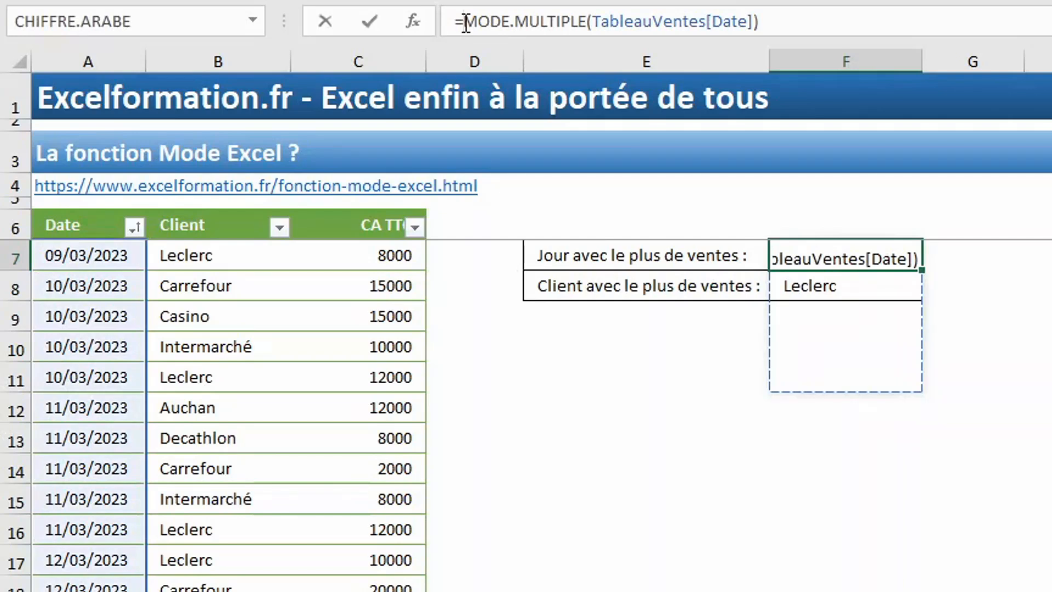
text(Index()
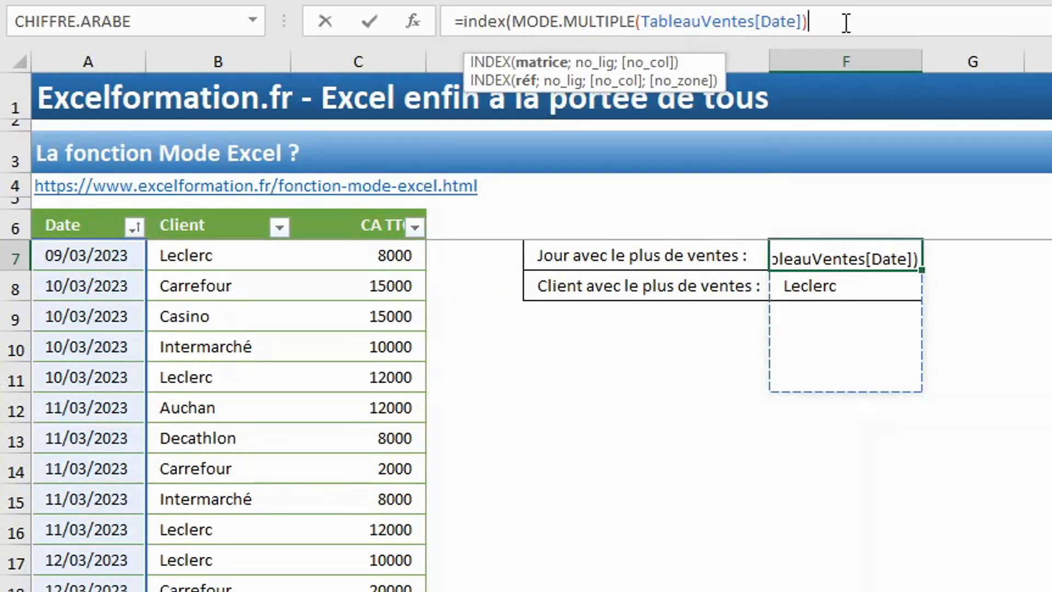
text(;1)
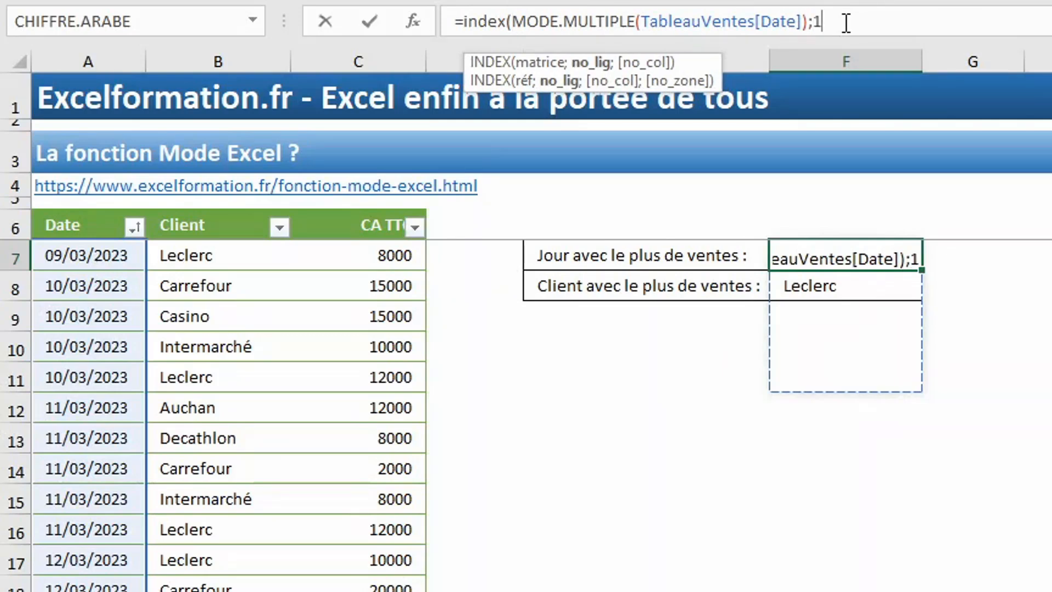
text())
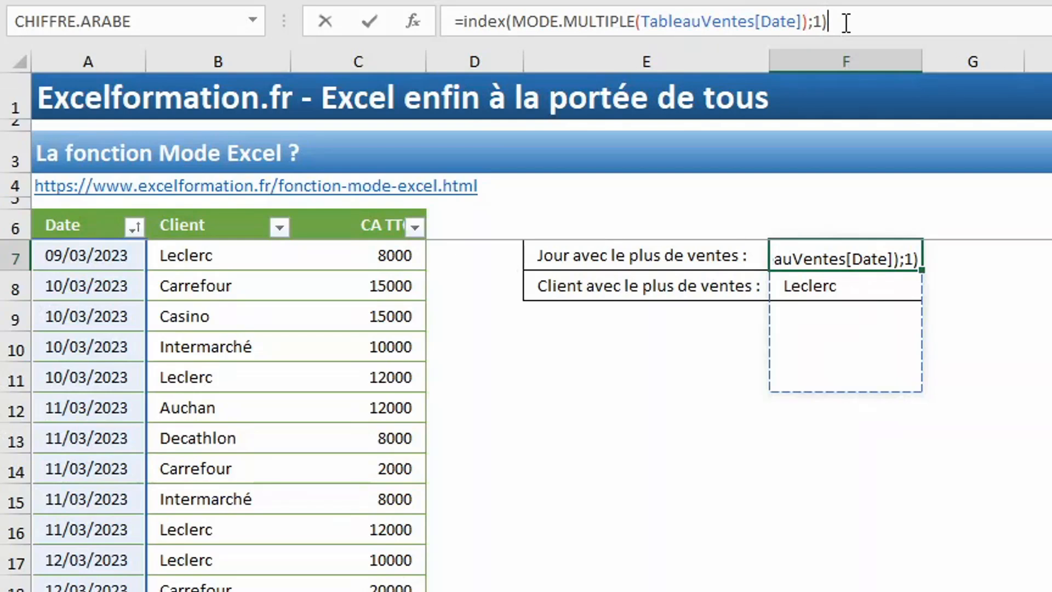
key(Return)
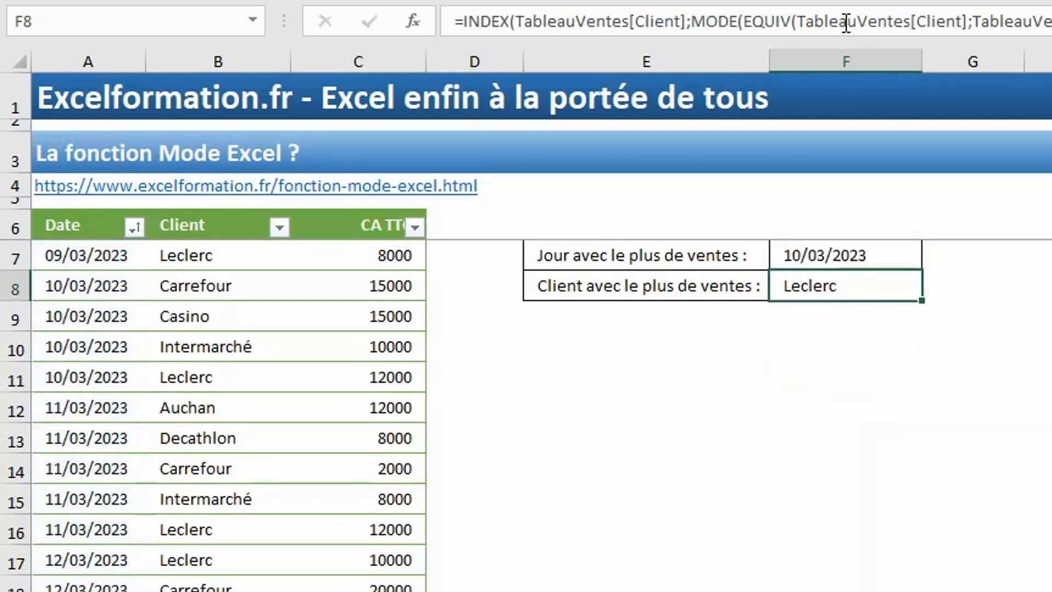
Set the row number of the INDEX function in F7 to 2.
key(Up)
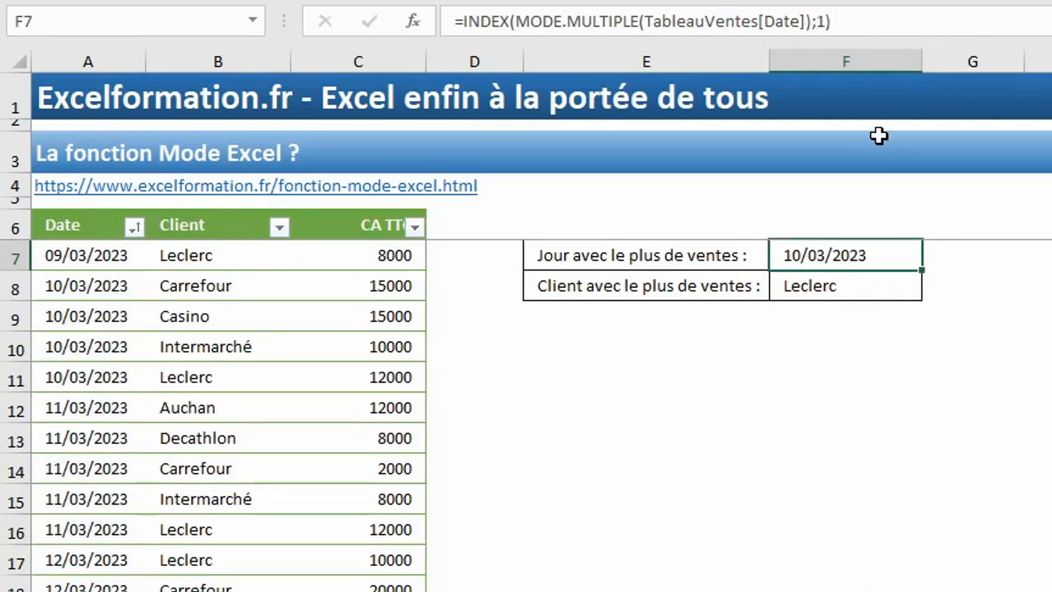
double_click(824, 22)
text(2)
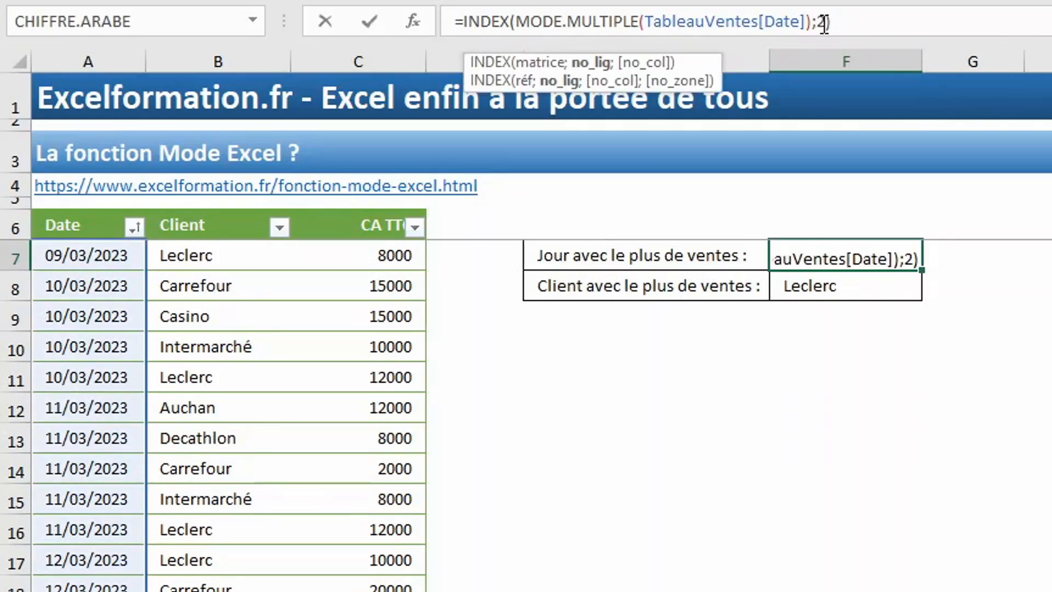
key(Return)
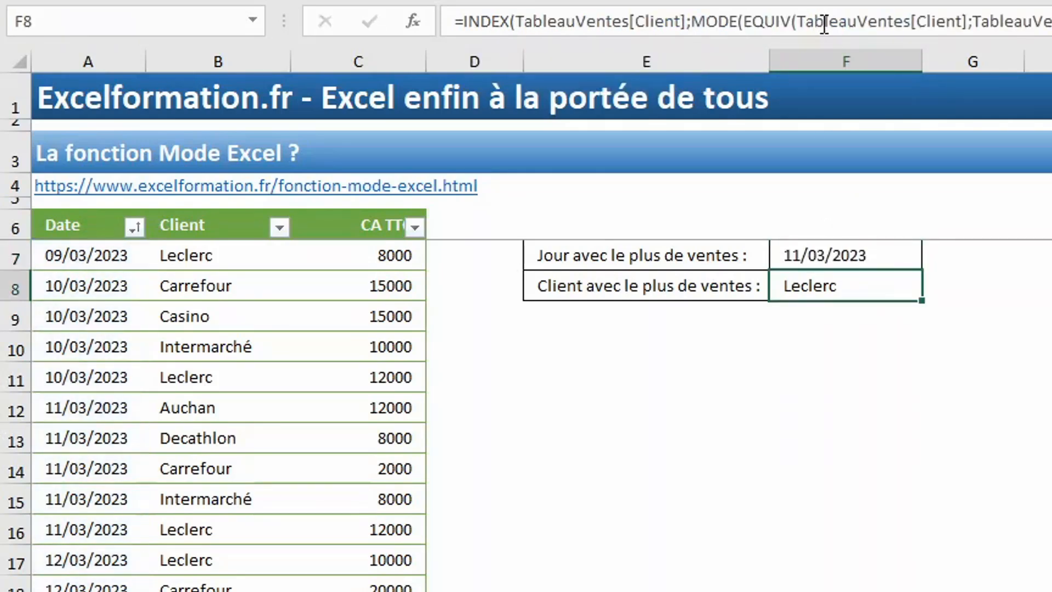
Set the INDEX row number in F7 back to 1 and reselect the cell.
click(865, 254)
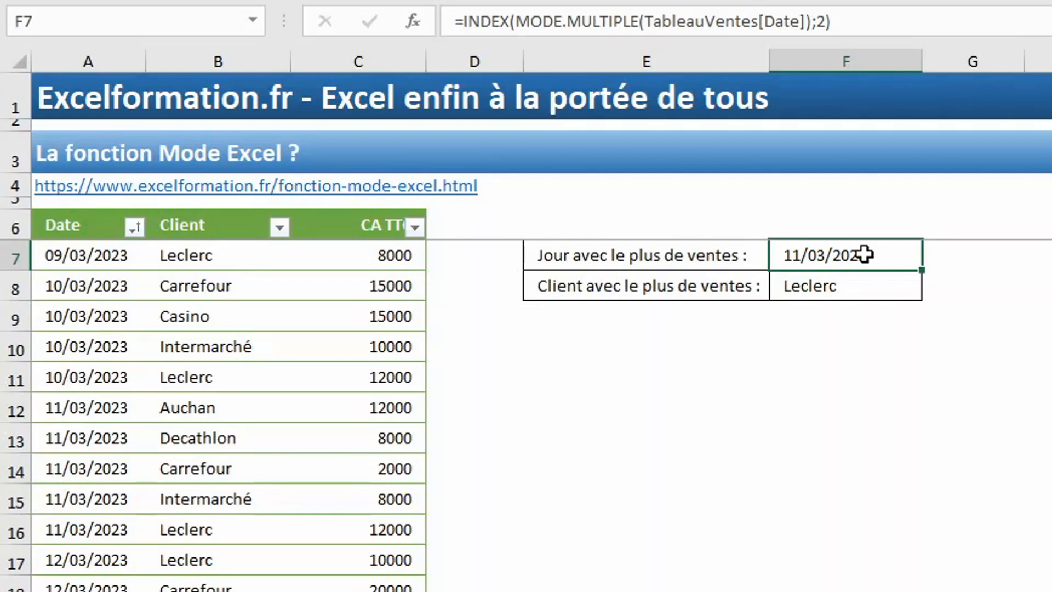
click(829, 22)
key(BackSpace)
text(1)
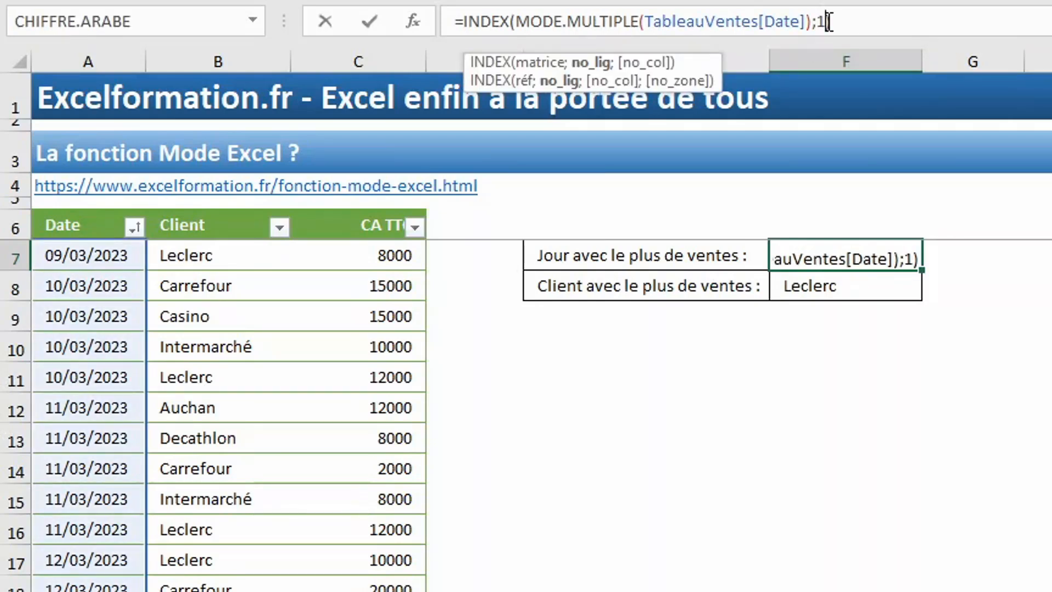
key(Return)
key(Up)
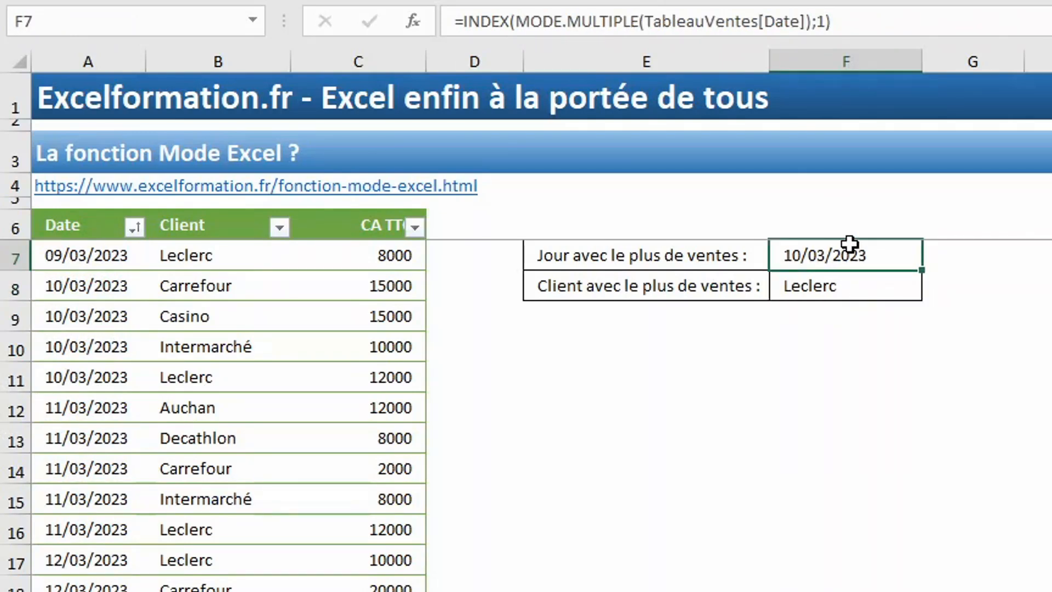
Replace INDEX with TRANSPOSE in F7 and remove the row number, giving =TRANSPOSE(MODE.MULTIPLE(TableauVentes[Date])).
click(493, 22)
key(BackSpace)
key(BackSpace)
key(BackSpace)
text(trans)
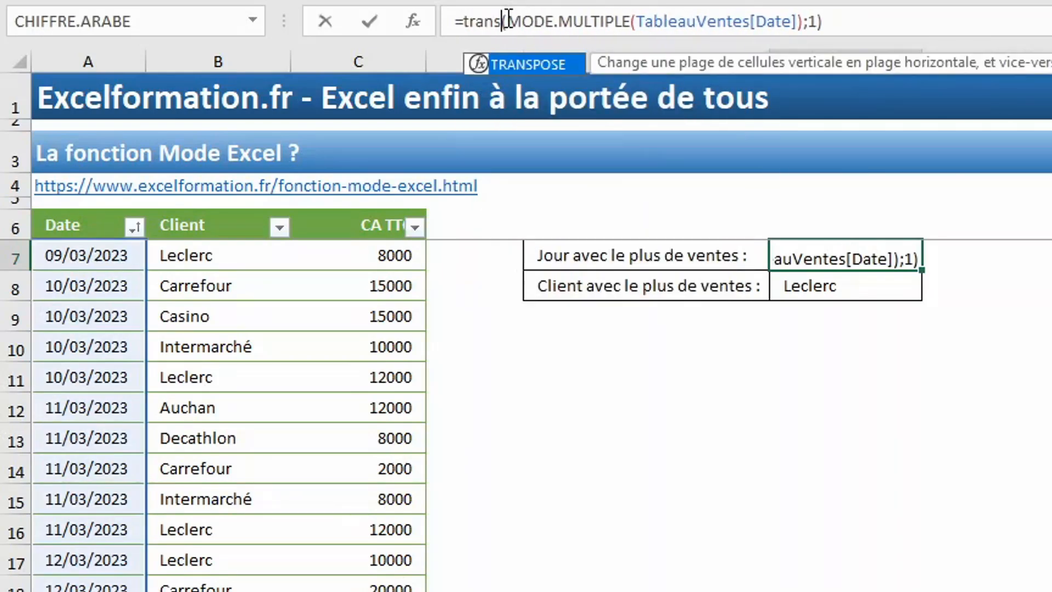
key(Tab)
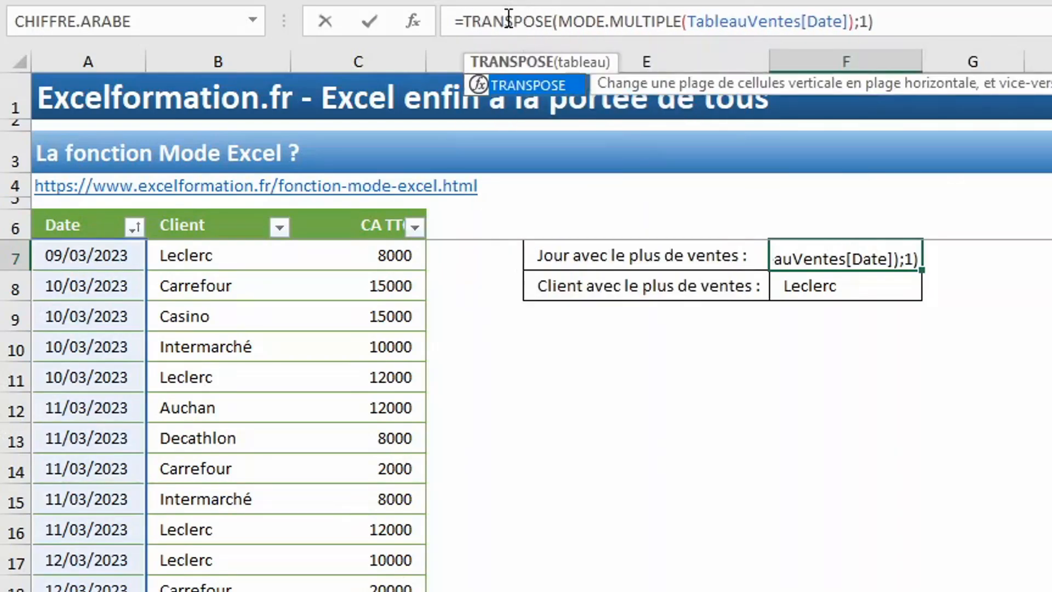
click(884, 17)
key(BackSpace)
key(BackSpace)
key(BackSpace)
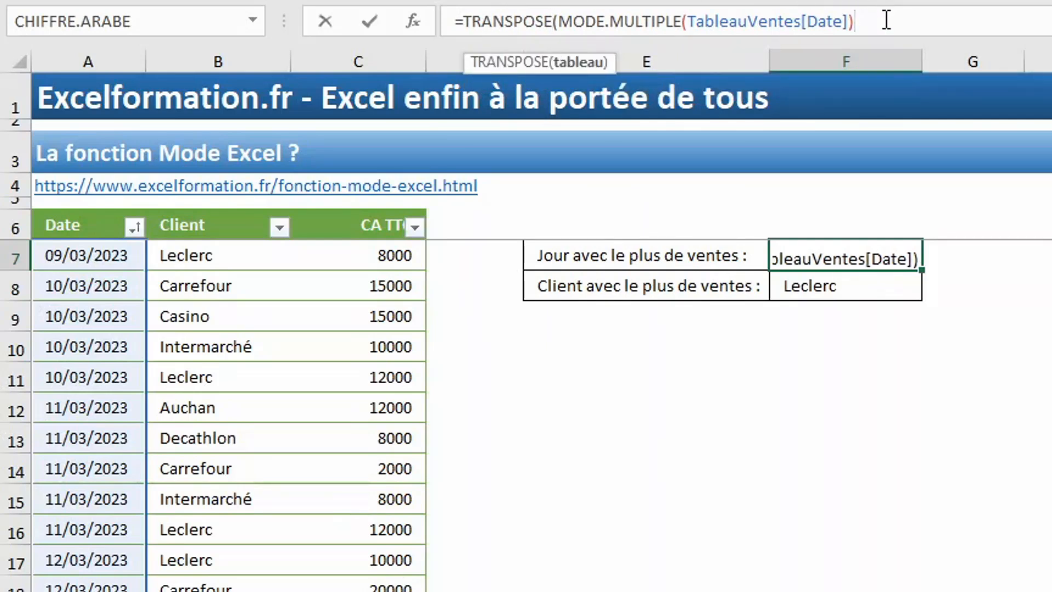
text())
key(Return)
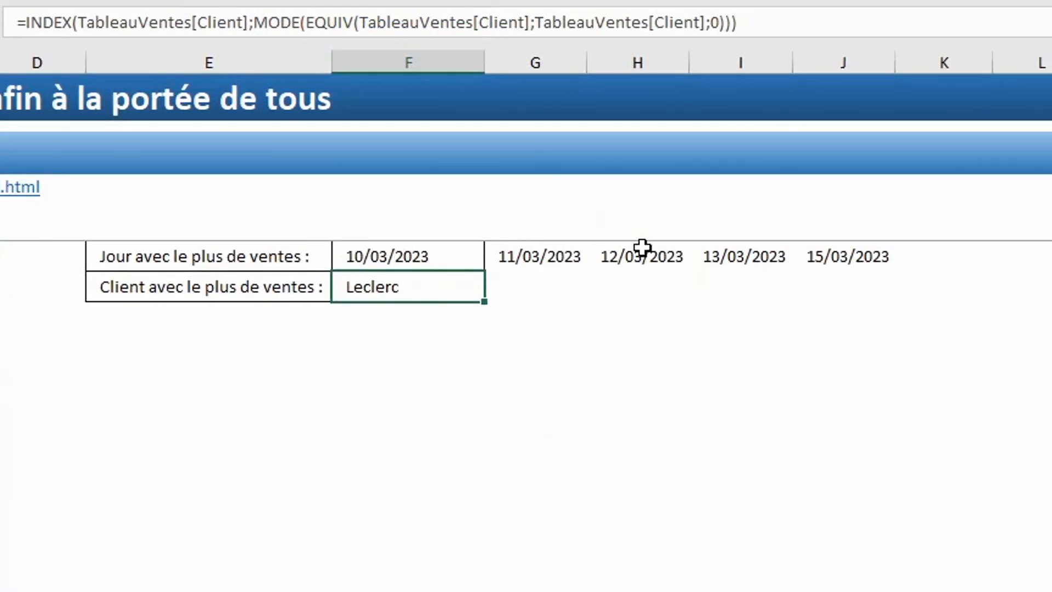
Enter =MODE.MULTIPLE(TableauVentes[Date]) in cell F12 to list the tied dates vertically.
click(397, 408)
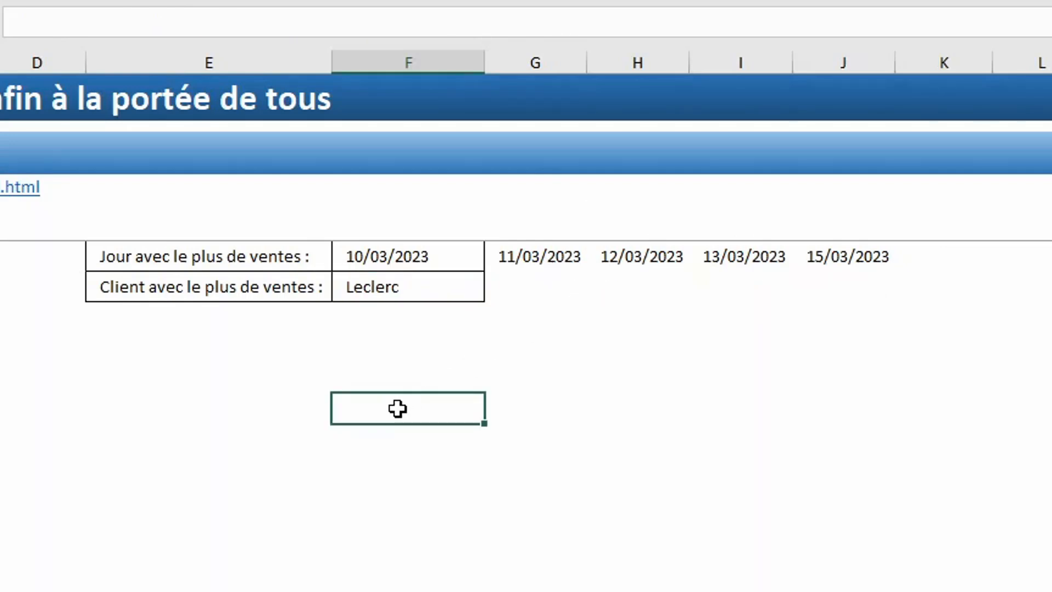
text(=mode.mu)
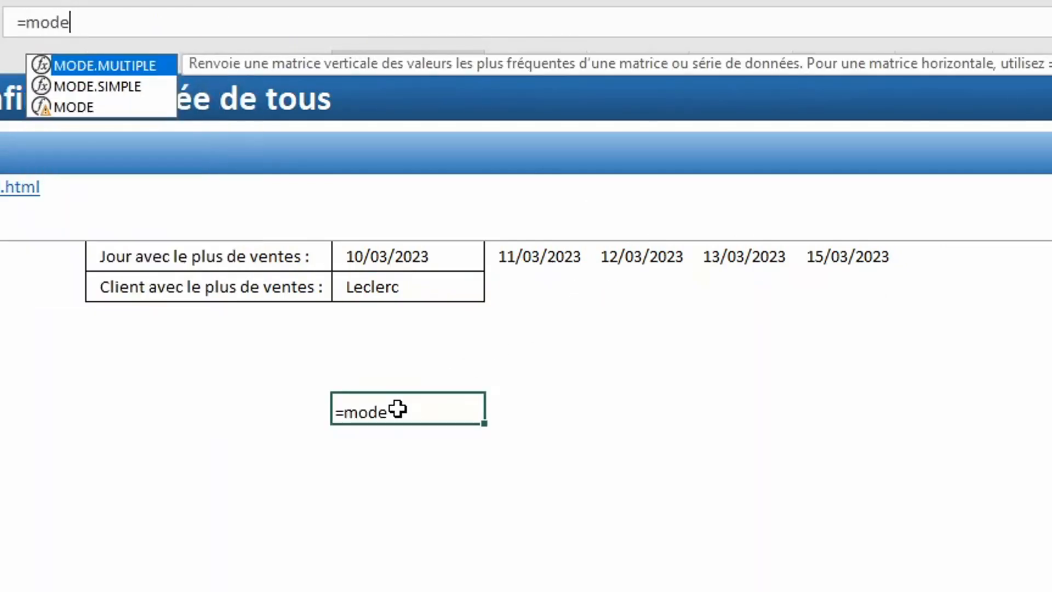
key(Tab)
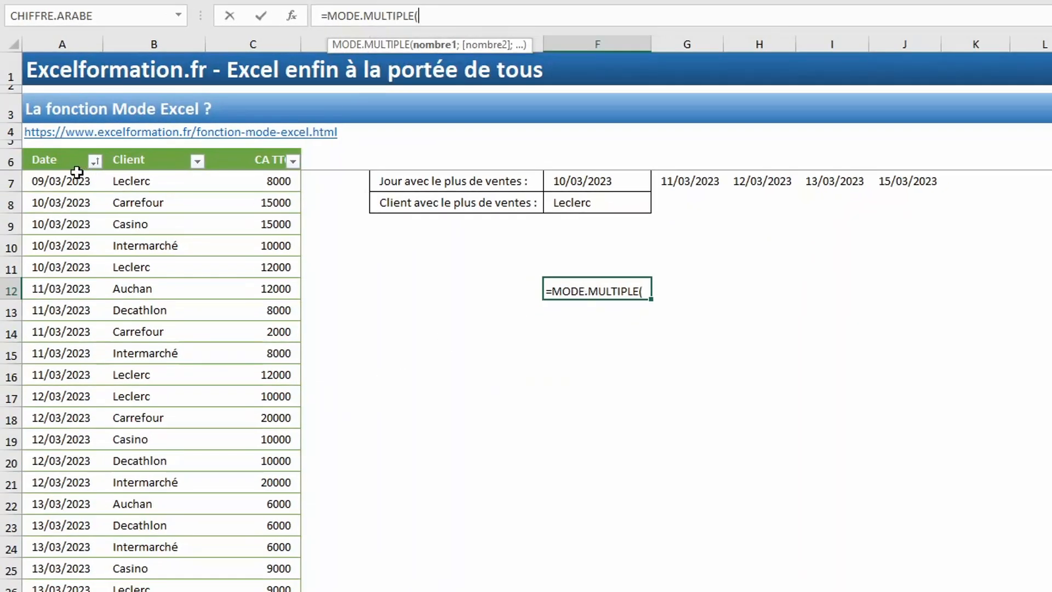
click(69, 150)
text())
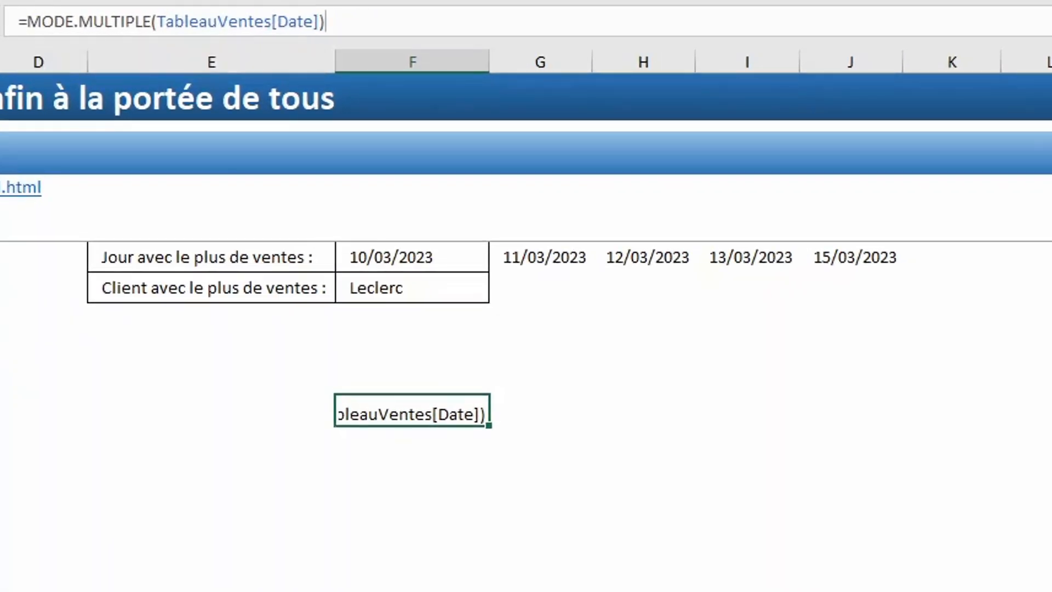
key(Return)
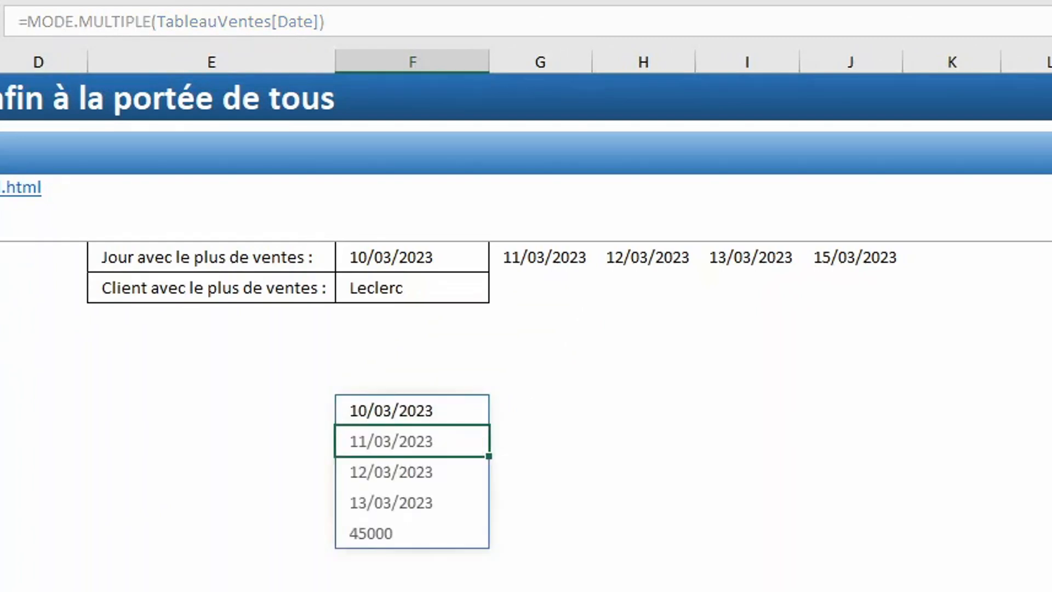